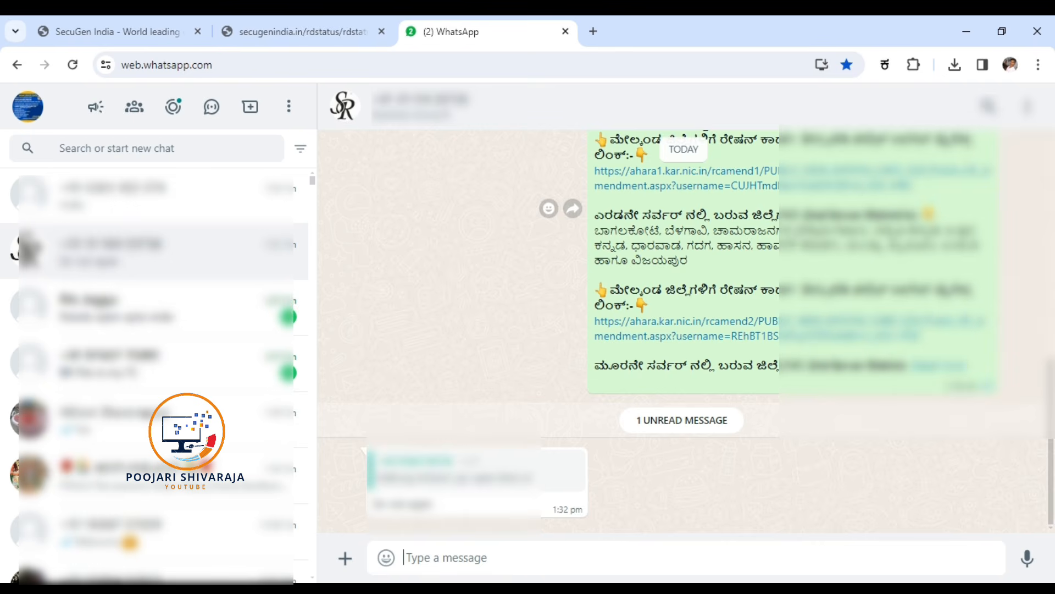
- Open the ahara1 amendment form in Kannada and submit the ration card number to list its members
{"action": "scroll", "coordinate": [752, 283], "scroll_direction": "up", "scroll_amount": 1}
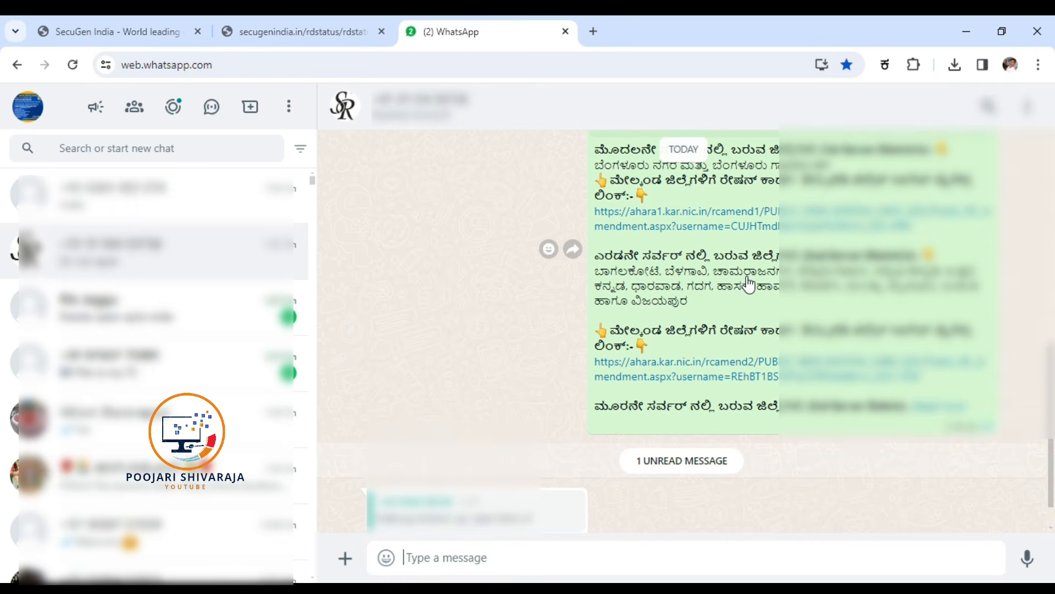
{"action": "scroll", "coordinate": [745, 275], "scroll_direction": "up", "scroll_amount": 5}
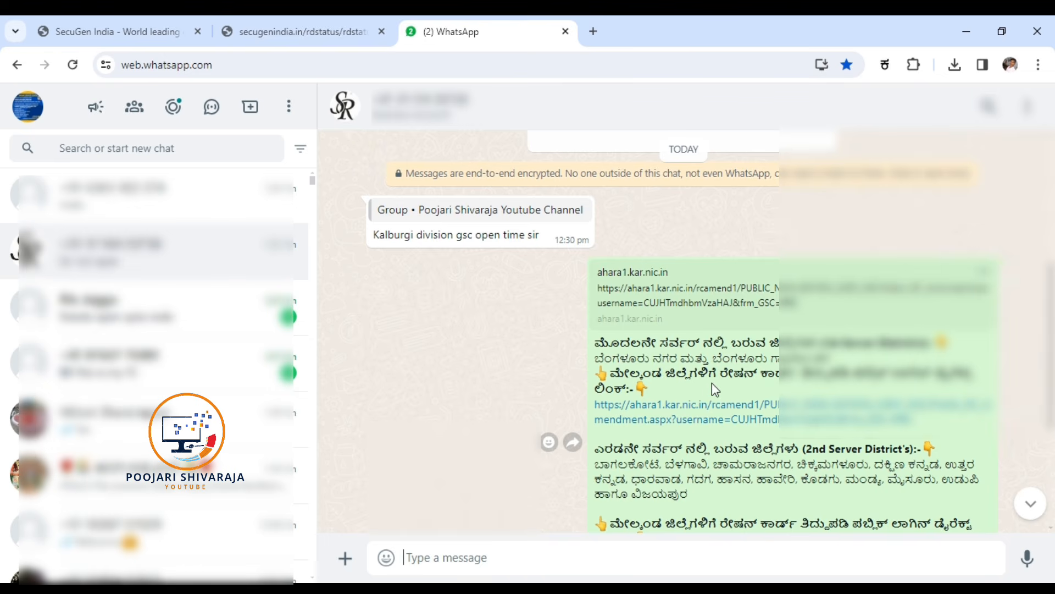
{"action": "left_click", "coordinate": [709, 417]}
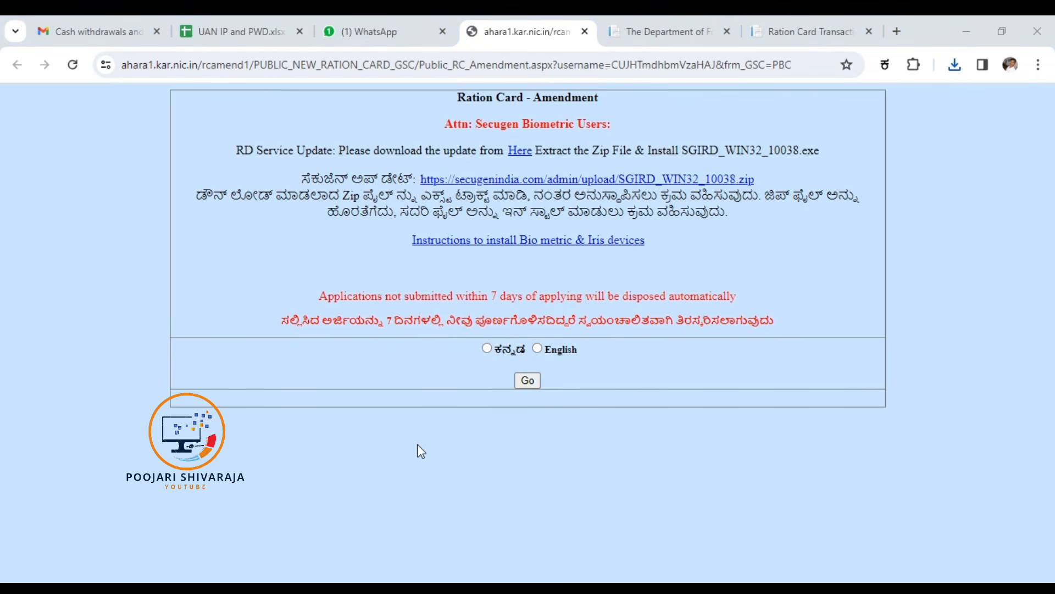
{"action": "left_click", "coordinate": [487, 348]}
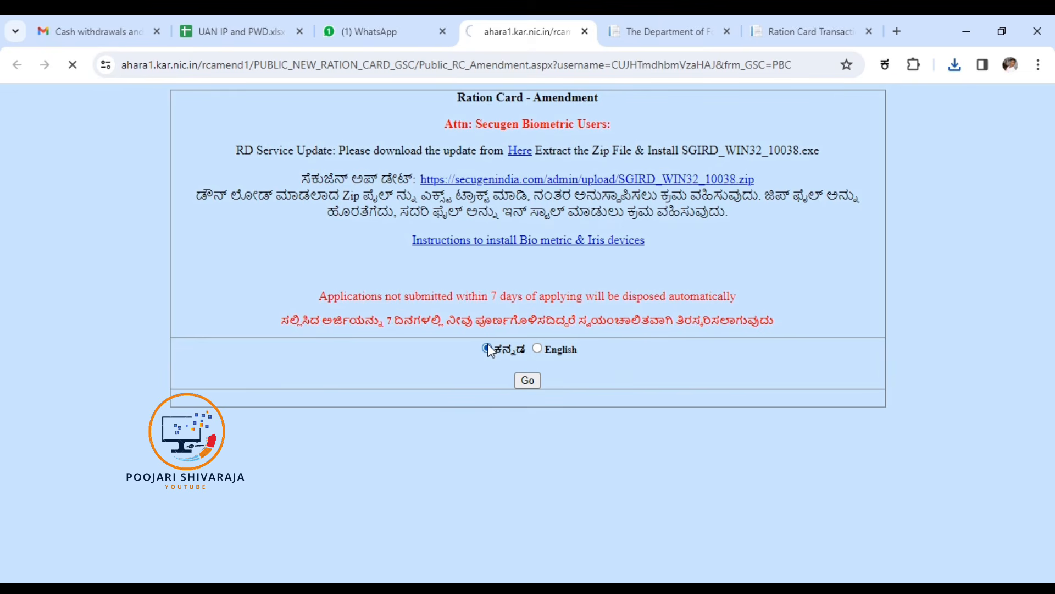
{"action": "left_click", "coordinate": [623, 383]}
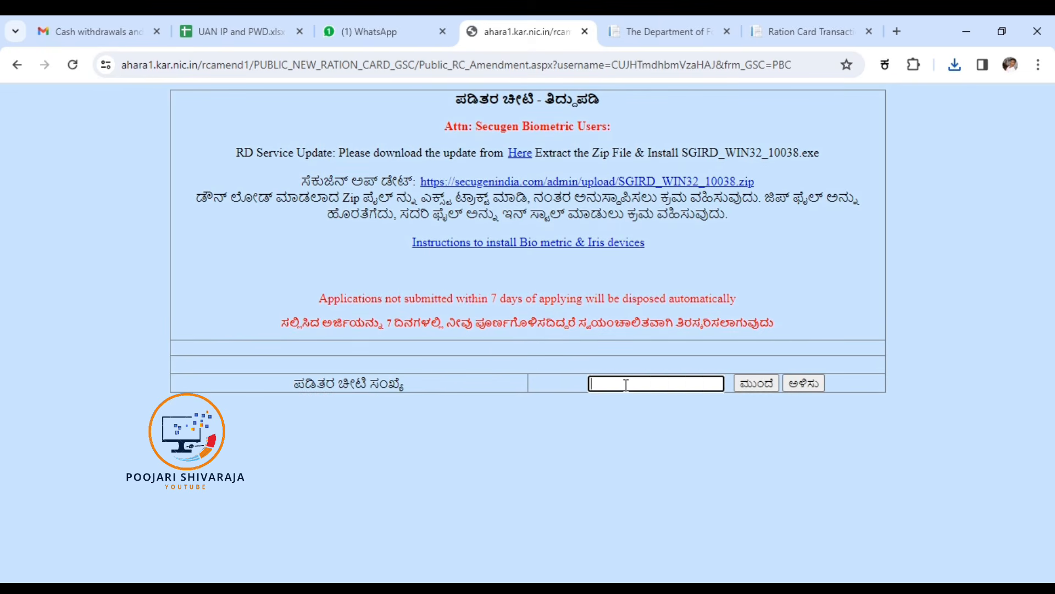
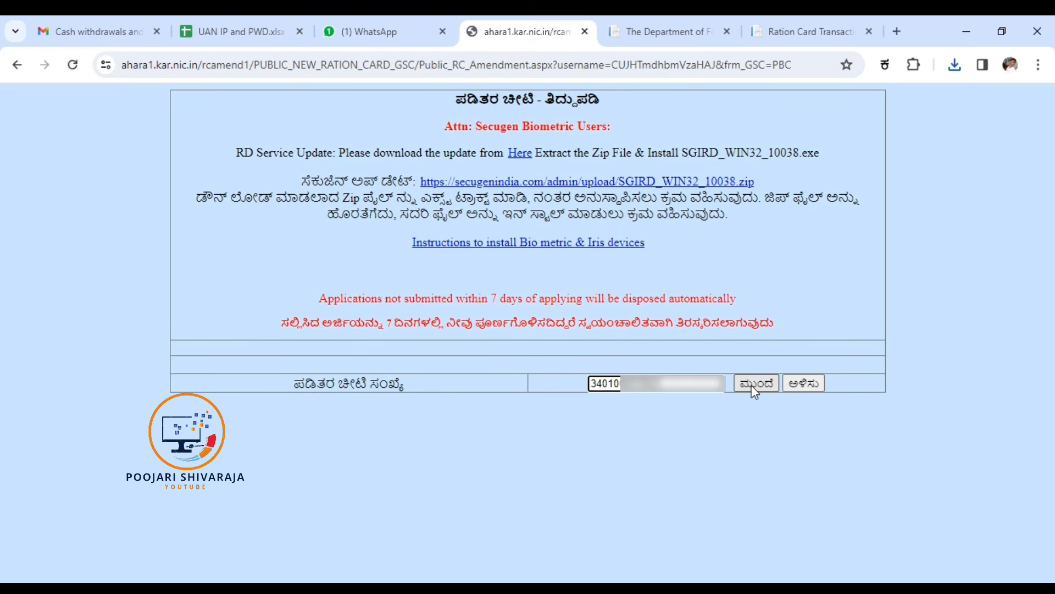
{"action": "left_click", "coordinate": [755, 388]}
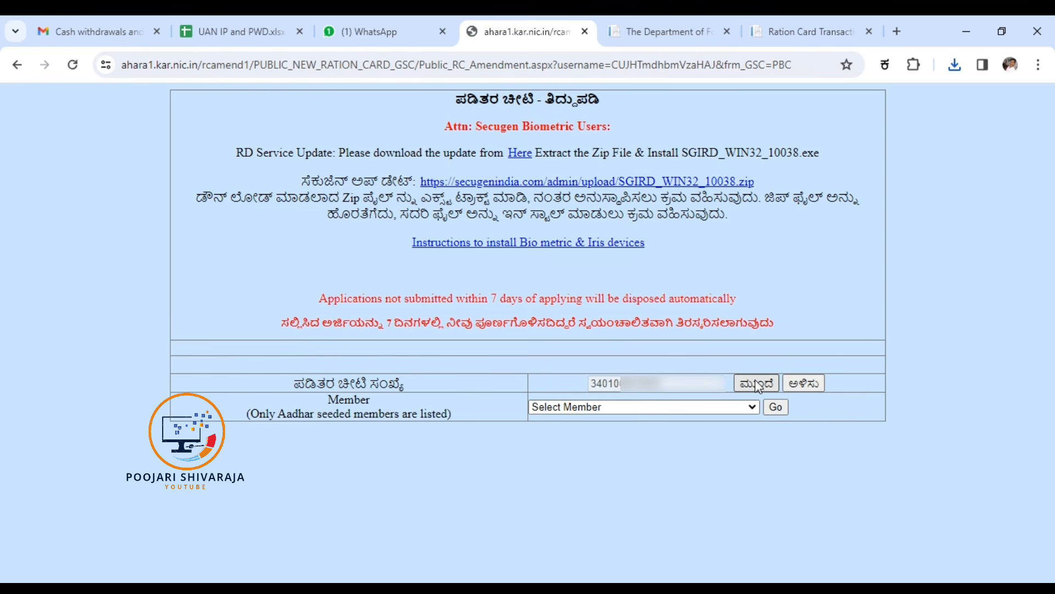
- Select the second Aadhaar-seeded family member and choose Finger Print authentication
{"action": "left_click", "coordinate": [653, 408]}
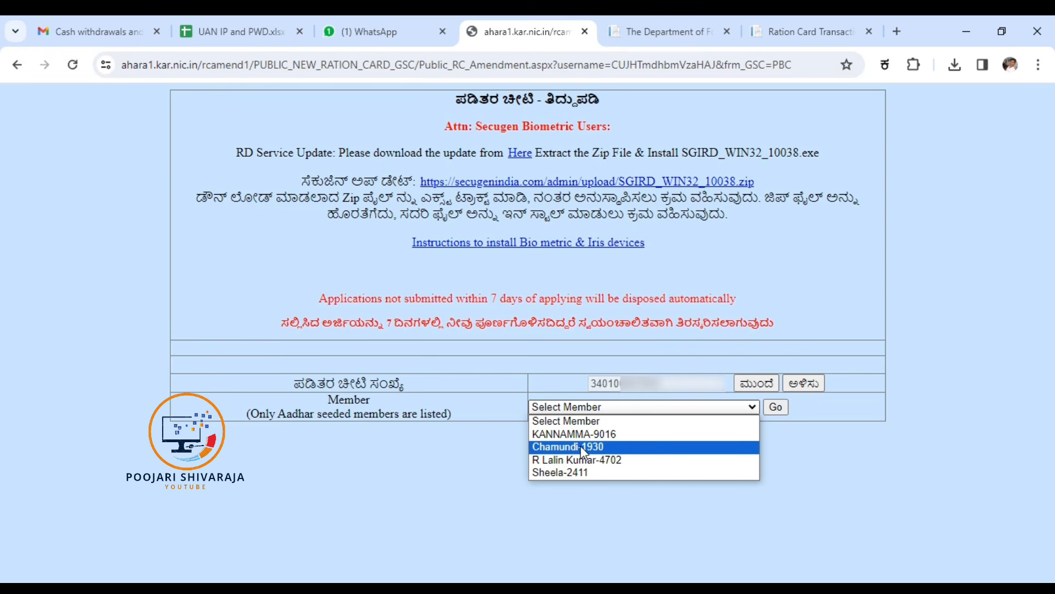
{"action": "left_click", "coordinate": [634, 449]}
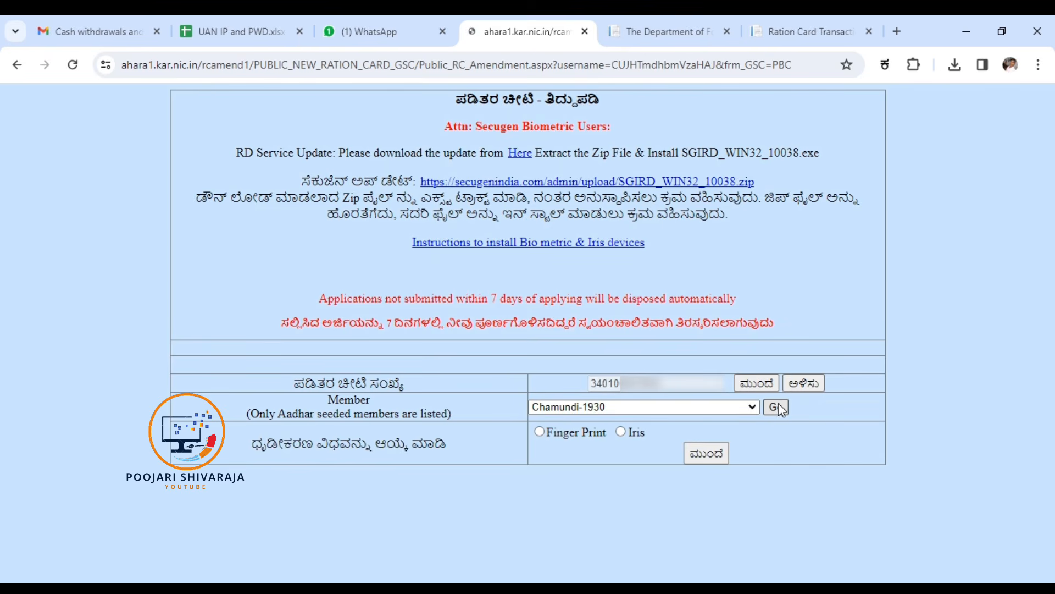
{"action": "left_click", "coordinate": [539, 432]}
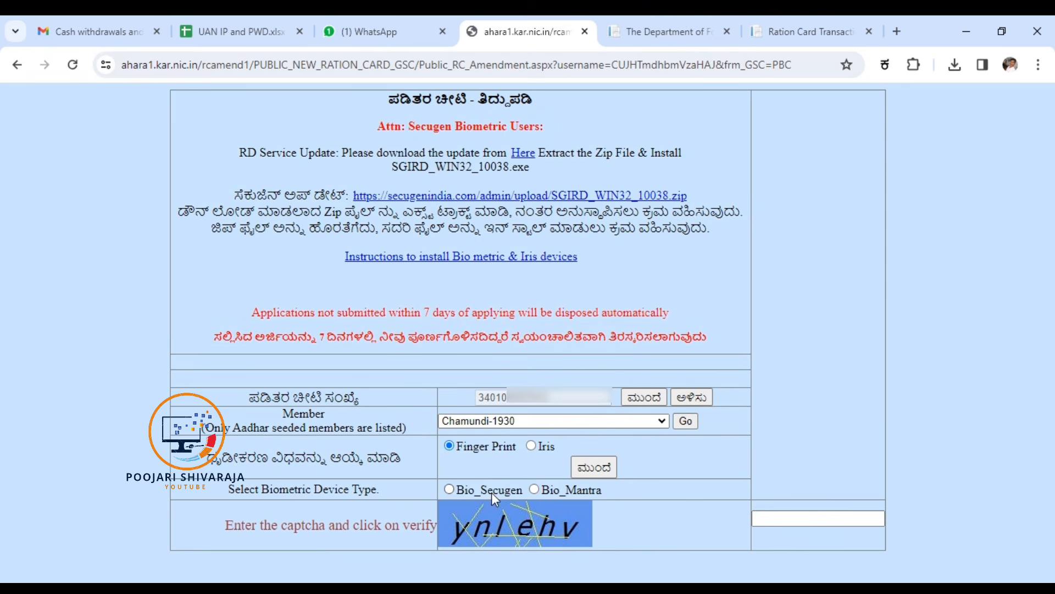
- Scan the fingerprint with Bio_Secugen, submit it with the captcha, and dismiss the failure alert
{"action": "left_click", "coordinate": [449, 489]}
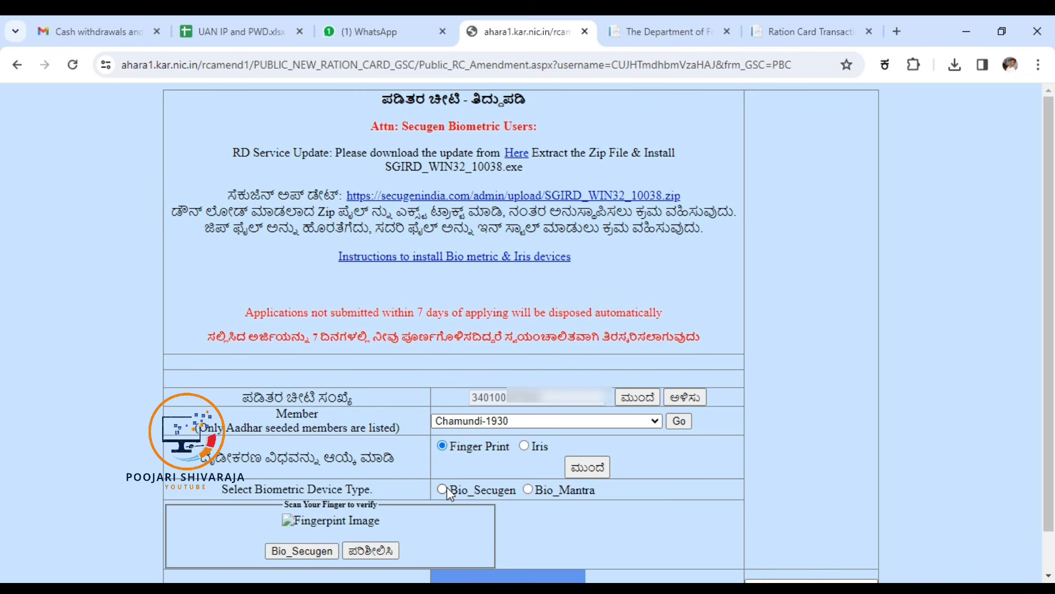
{"action": "scroll", "coordinate": [446, 494], "scroll_direction": "down", "scroll_amount": 1}
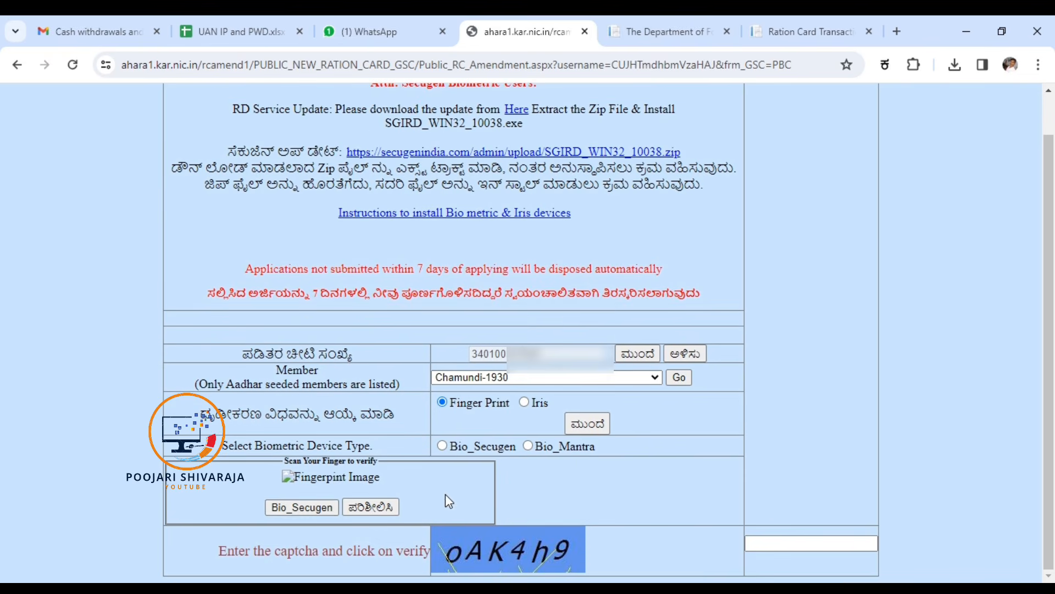
{"action": "left_click", "coordinate": [300, 504]}
{"action": "scroll", "coordinate": [321, 494], "scroll_direction": "down", "scroll_amount": 2}
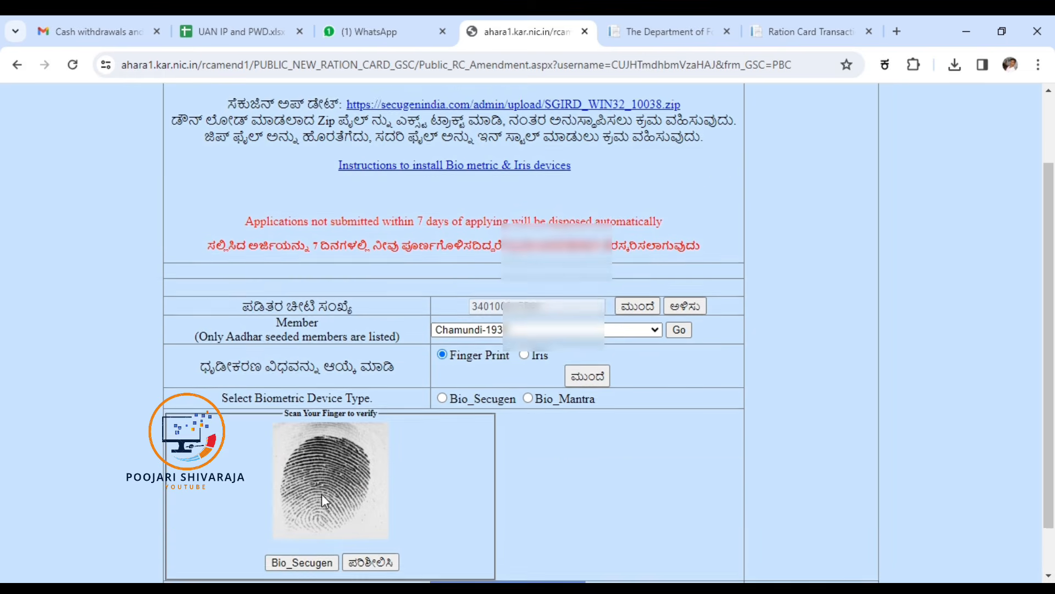
{"action": "left_click", "coordinate": [793, 542]}
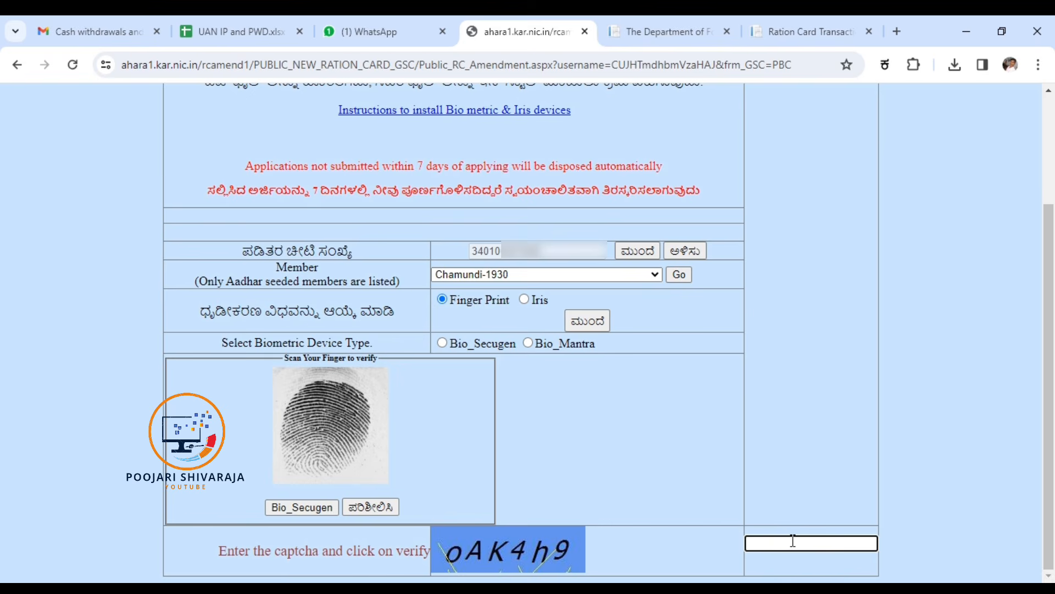
{"action": "type", "text": "oAK4h9"}
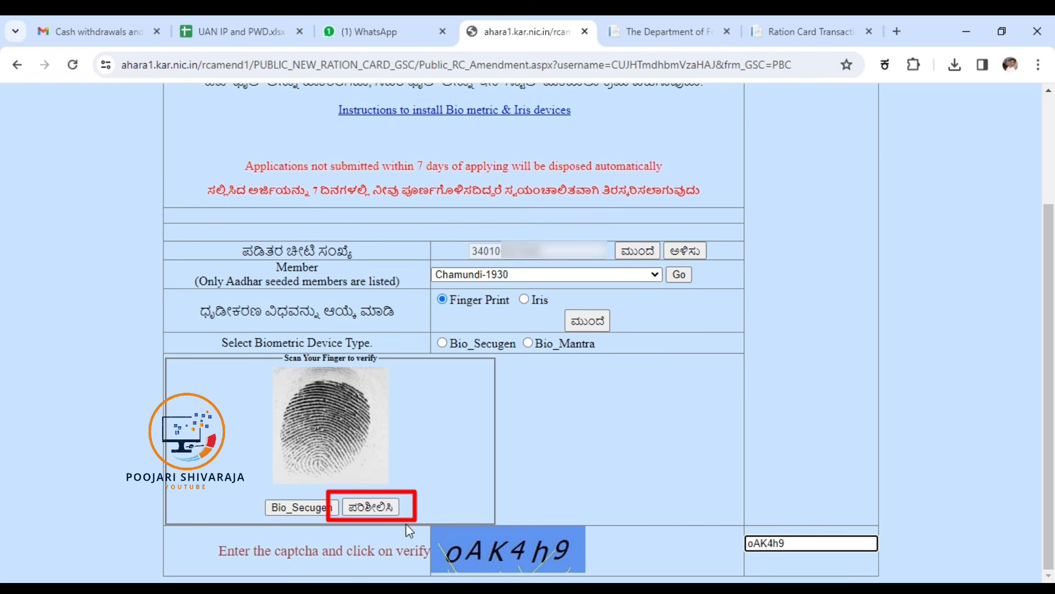
{"action": "left_click", "coordinate": [364, 507]}
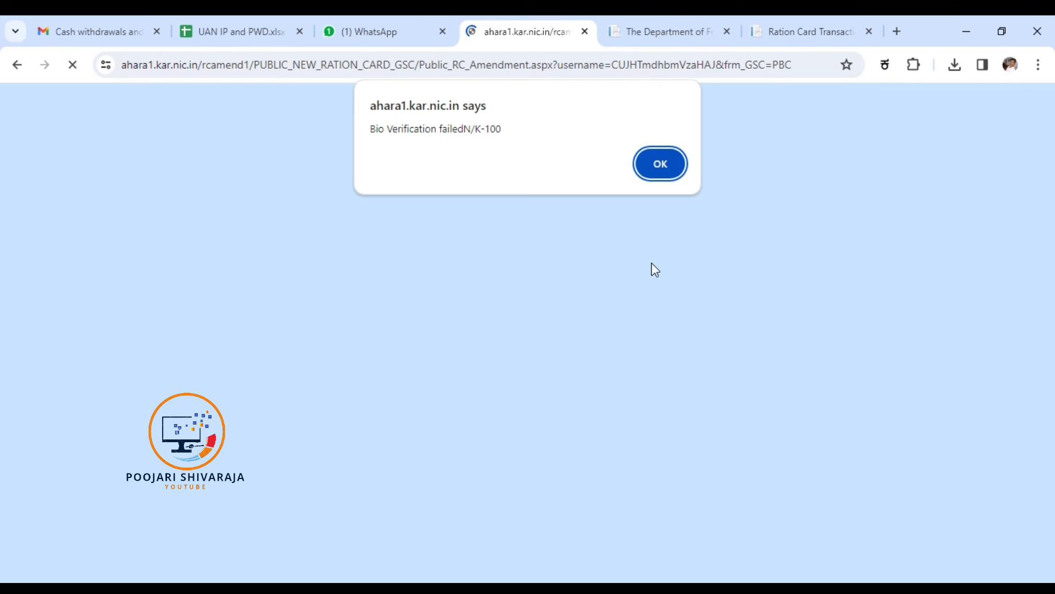
{"action": "left_click", "coordinate": [676, 164]}
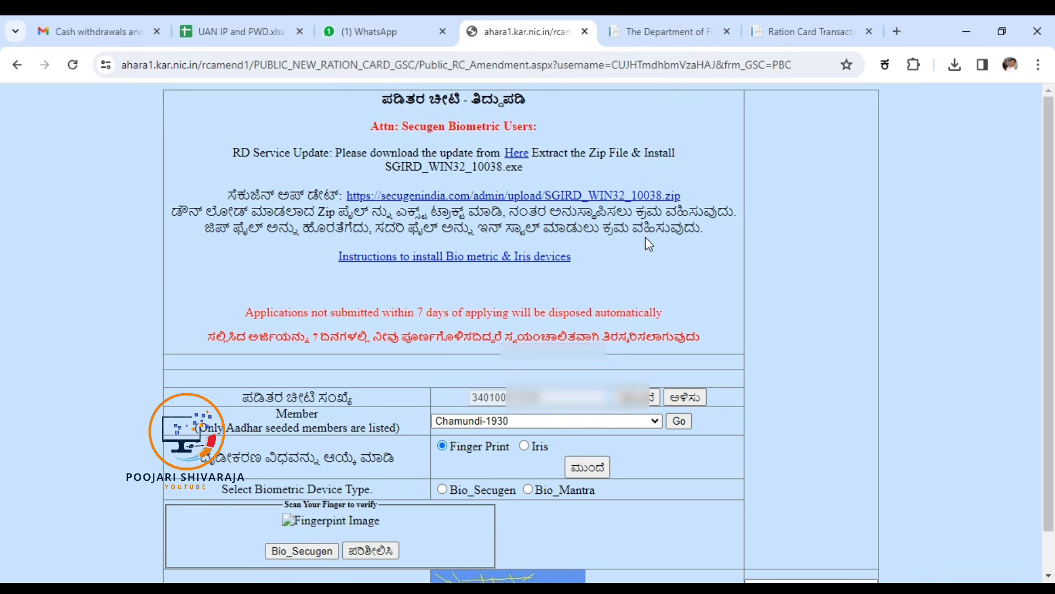
- Retry fingerprint verification with a new captcha and dismiss the N/K-100 error
{"action": "scroll", "coordinate": [647, 242], "scroll_direction": "down", "scroll_amount": 1}
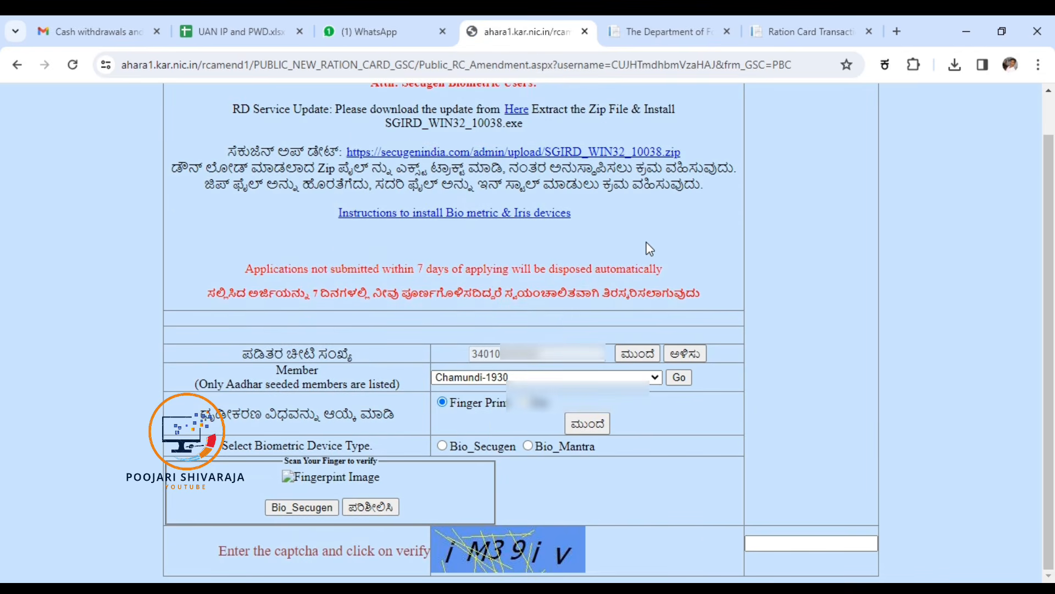
{"action": "left_click", "coordinate": [765, 543]}
{"action": "type", "text": "iM"}
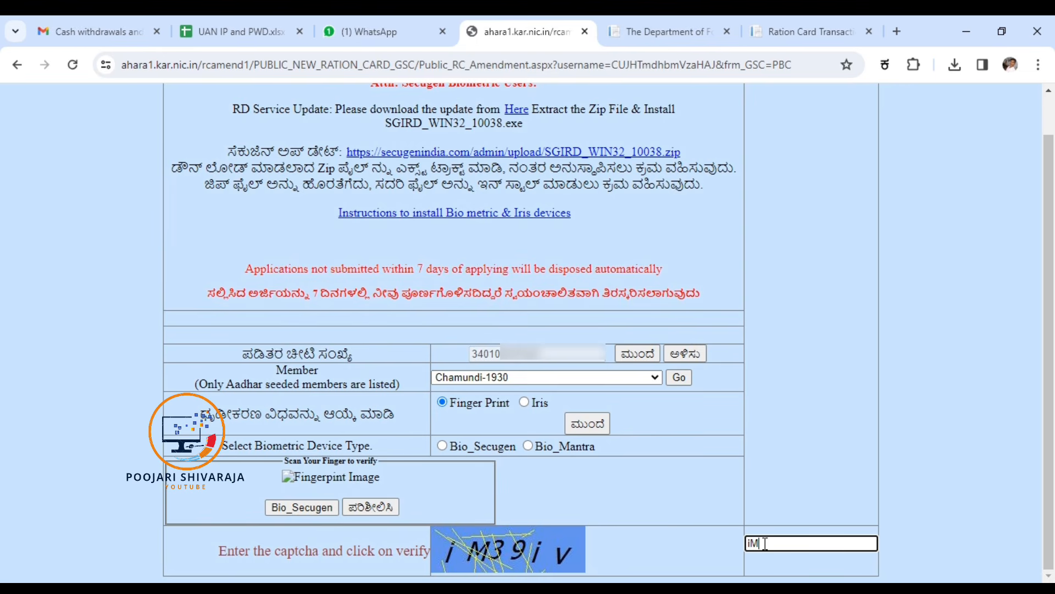
{"action": "type", "text": "39iv"}
{"action": "left_click", "coordinate": [306, 511]}
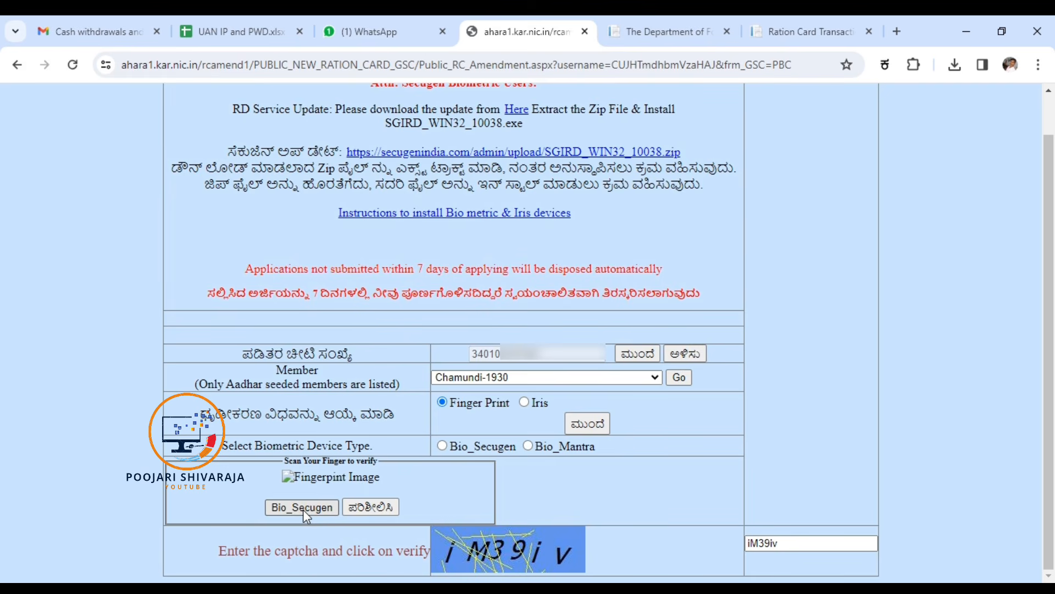
{"action": "scroll", "coordinate": [305, 510], "scroll_direction": "down", "scroll_amount": 2}
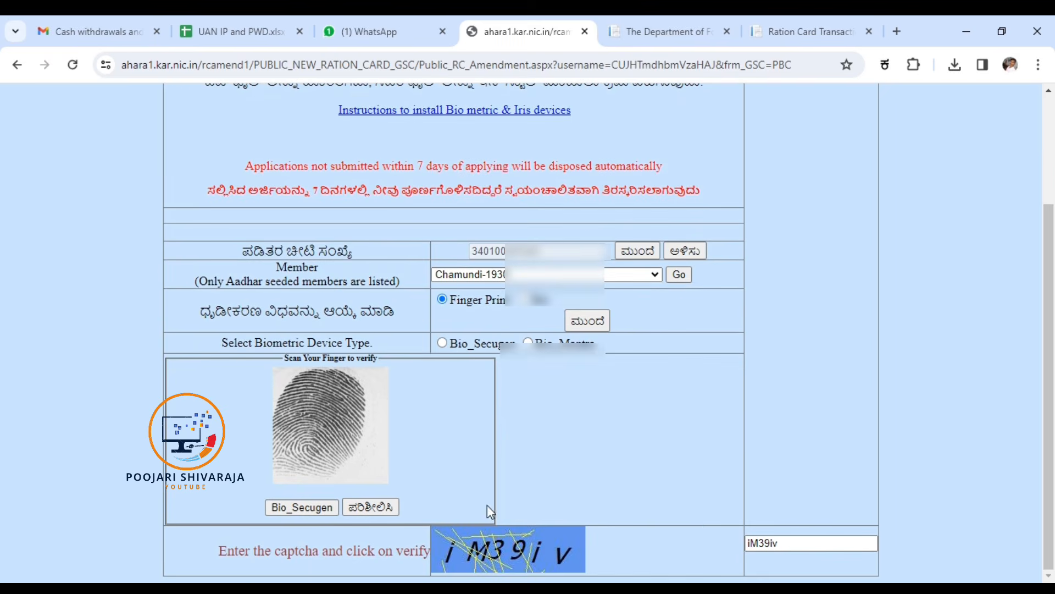
{"action": "left_click", "coordinate": [377, 507]}
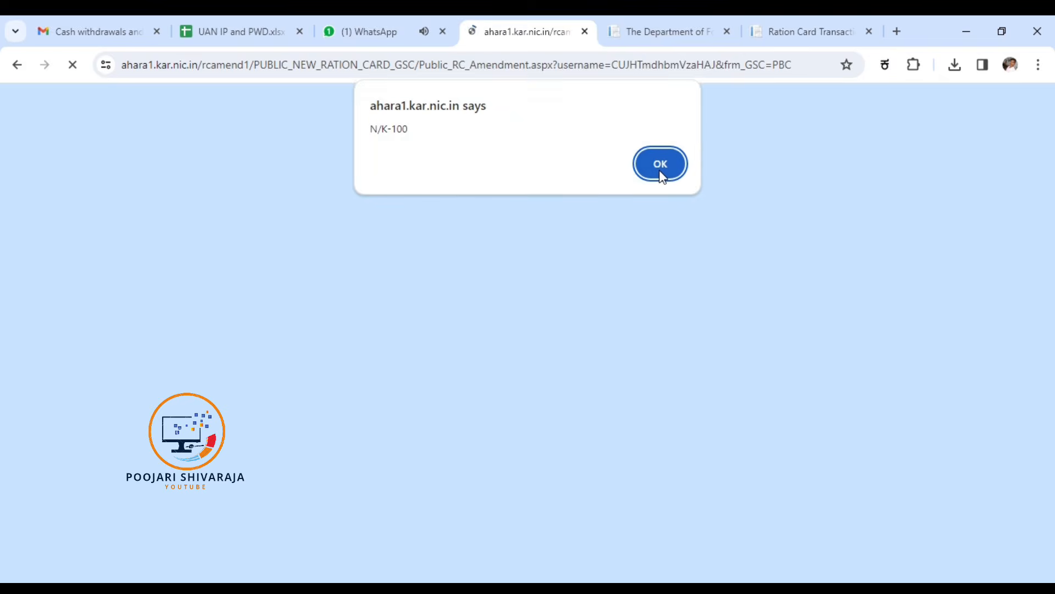
{"action": "left_click", "coordinate": [660, 165]}
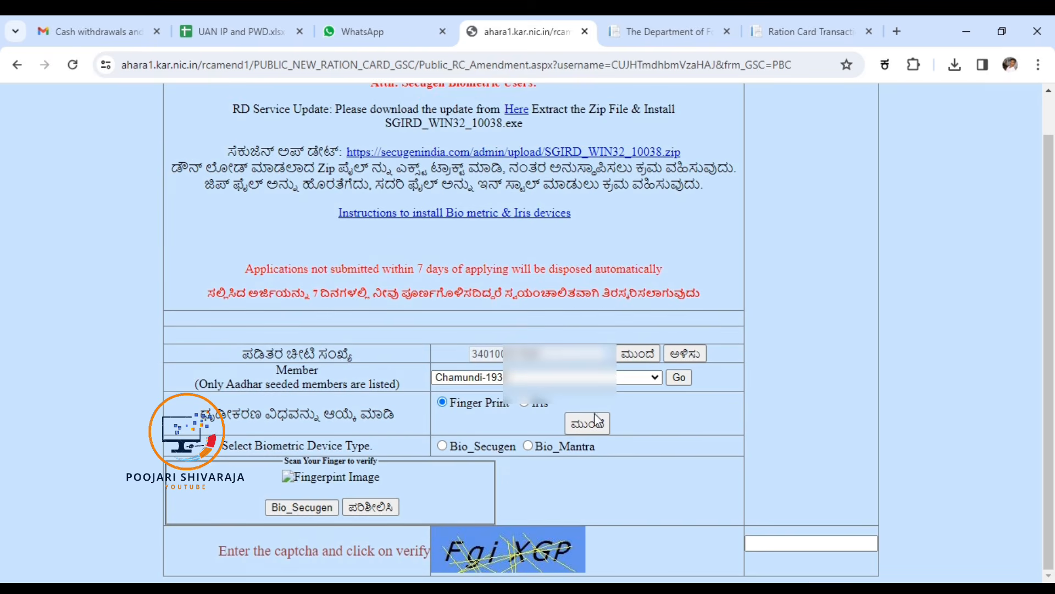
- Rescan the fingerprint, resubmit with a fresh captcha, and dismiss the Bio Verification failed notice
{"action": "left_click", "coordinate": [305, 508]}
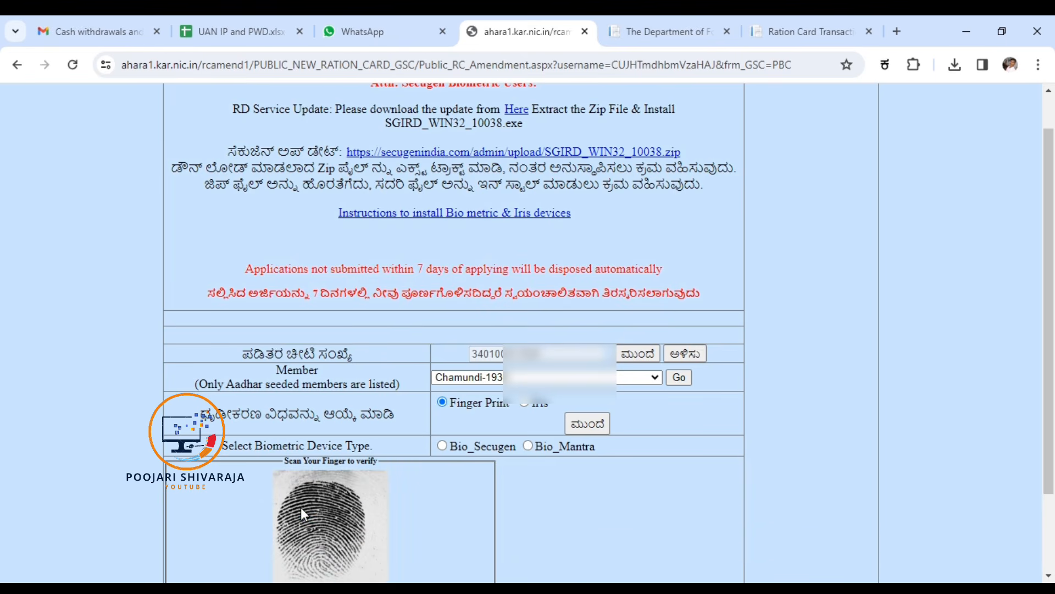
{"action": "scroll", "coordinate": [303, 506], "scroll_direction": "down", "scroll_amount": 2}
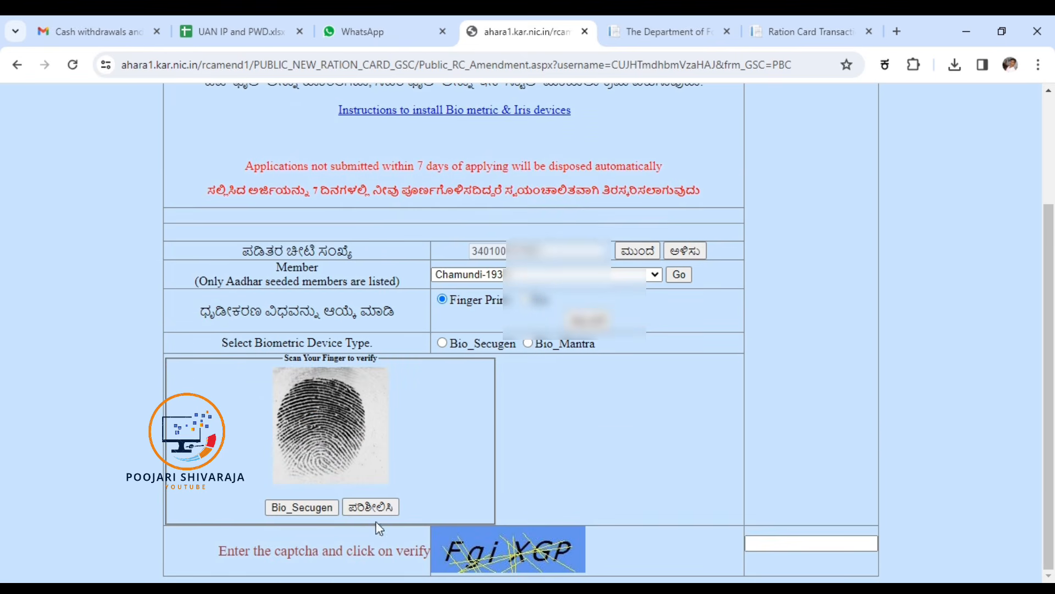
{"action": "left_click", "coordinate": [753, 544]}
{"action": "type", "text": "F"}
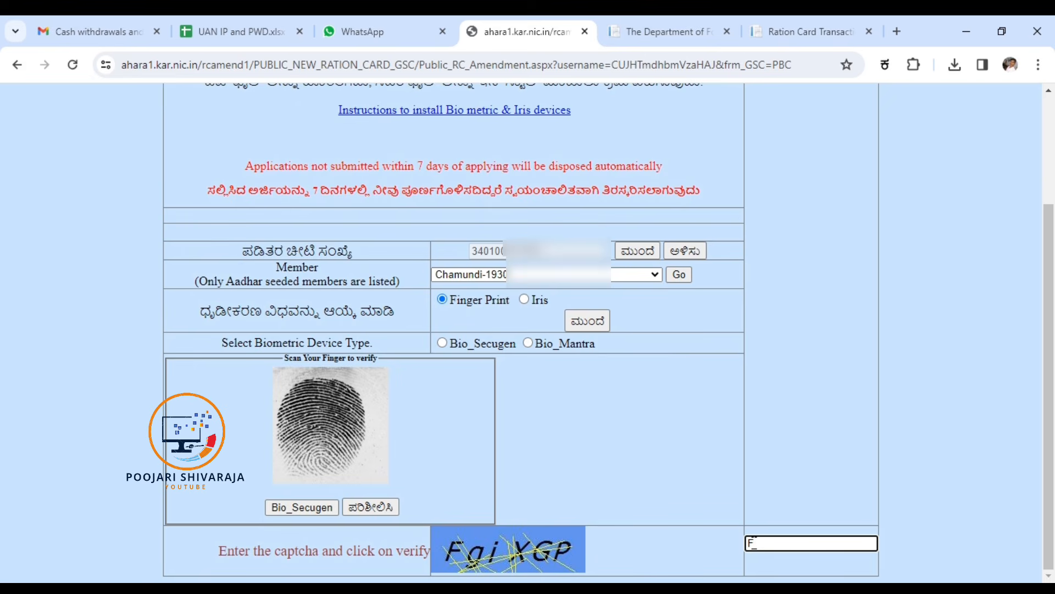
{"action": "type", "text": "giXGP"}
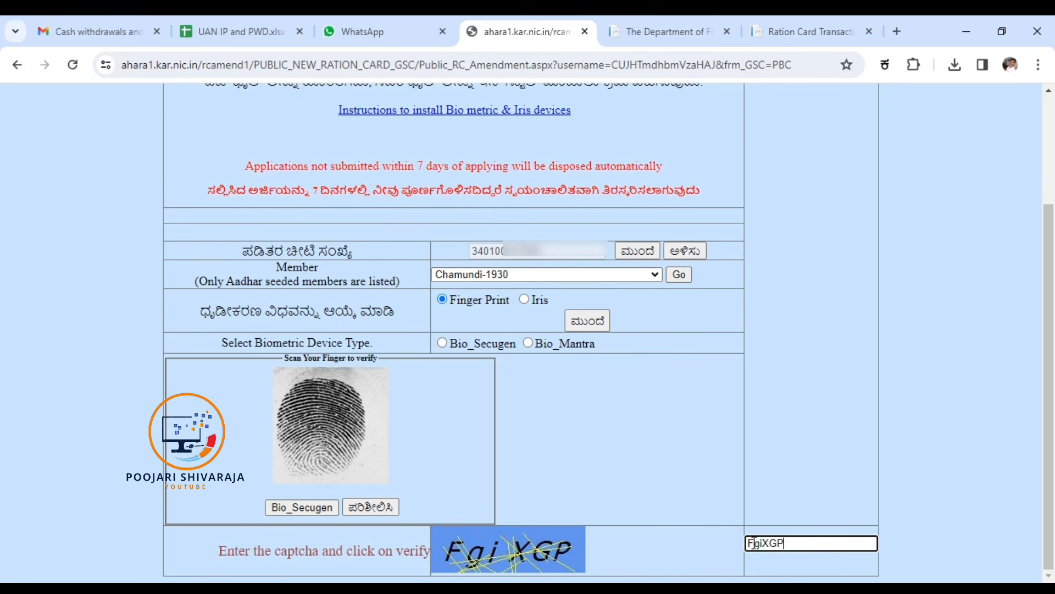
{"action": "left_click", "coordinate": [381, 510]}
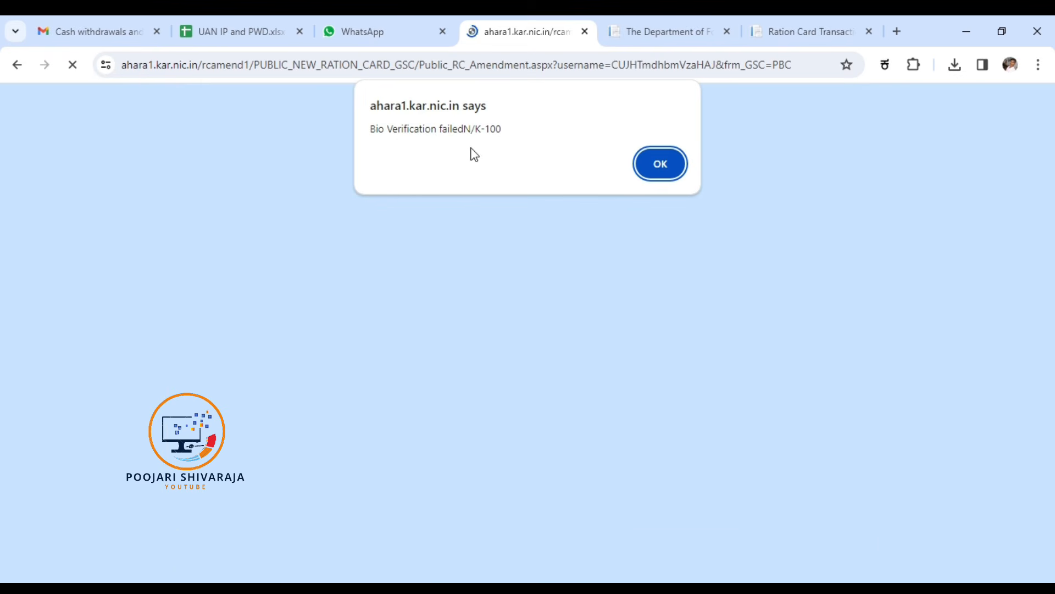
{"action": "left_click", "coordinate": [668, 167]}
- Switch to OTP authentication, request a one-time password, and acknowledge the OTP-sent alert
{"action": "scroll", "coordinate": [432, 527], "scroll_direction": "down", "scroll_amount": 1}
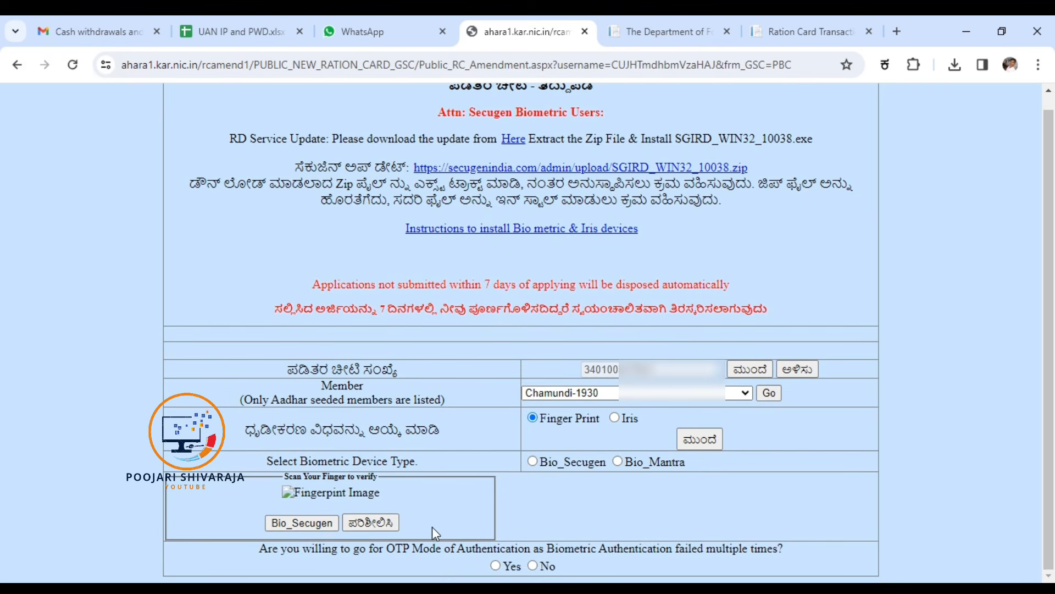
{"action": "left_click", "coordinate": [495, 565]}
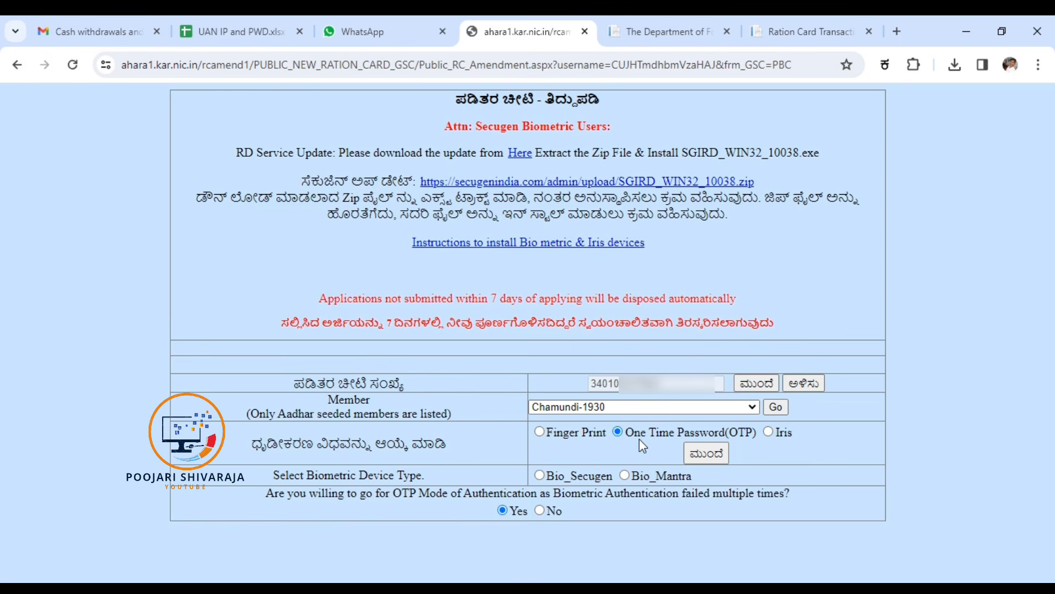
{"action": "left_click", "coordinate": [705, 456]}
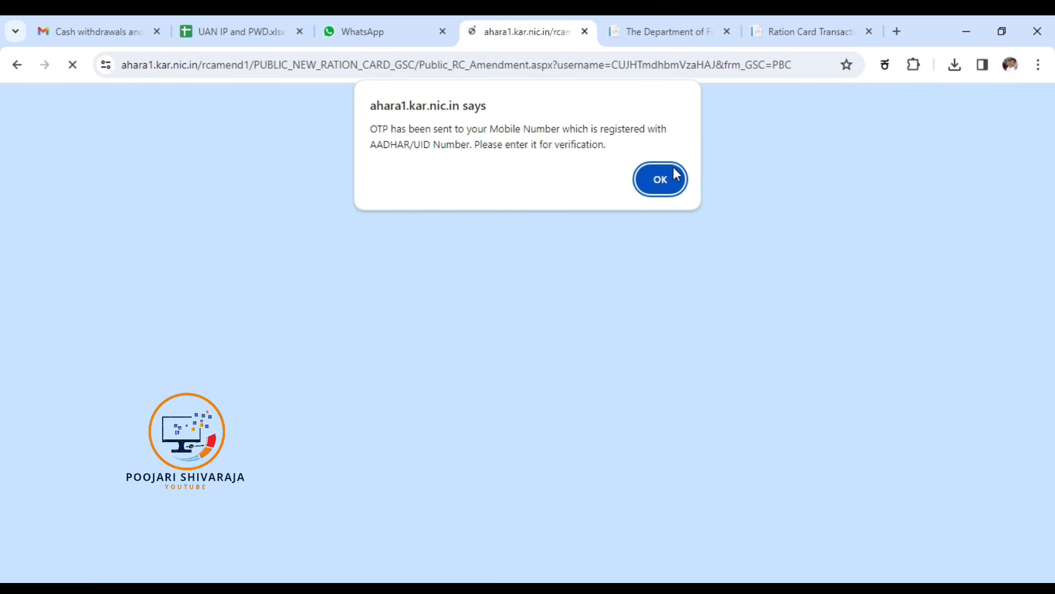
{"action": "left_click", "coordinate": [672, 172]}
- Enter the captcha and the received OTP, then submit it for verification
{"action": "left_click", "coordinate": [778, 526]}
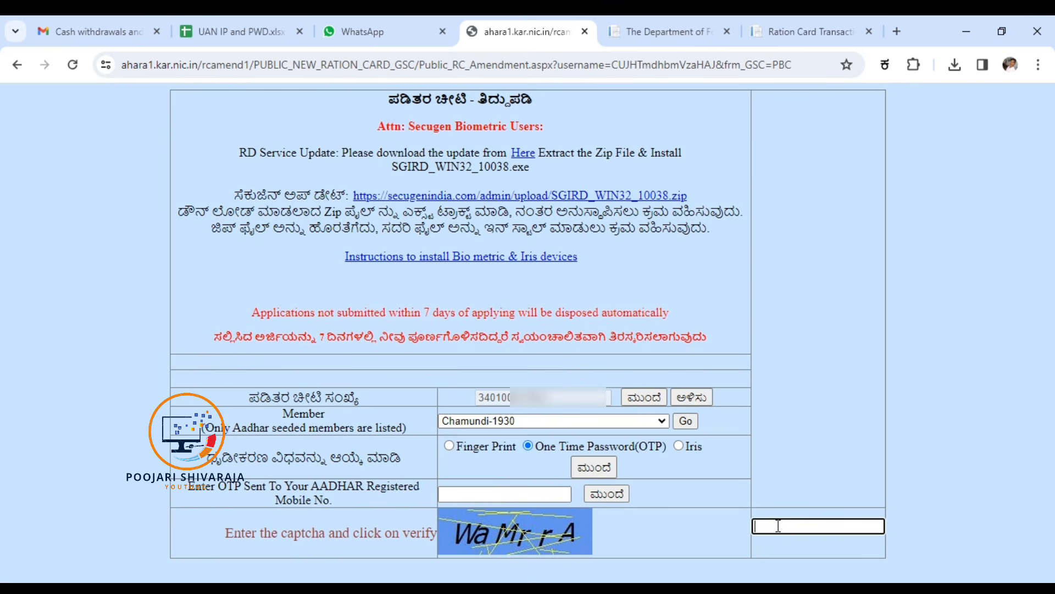
{"action": "type", "text": "WaMrrA"}
{"action": "left_click", "coordinate": [508, 486]}
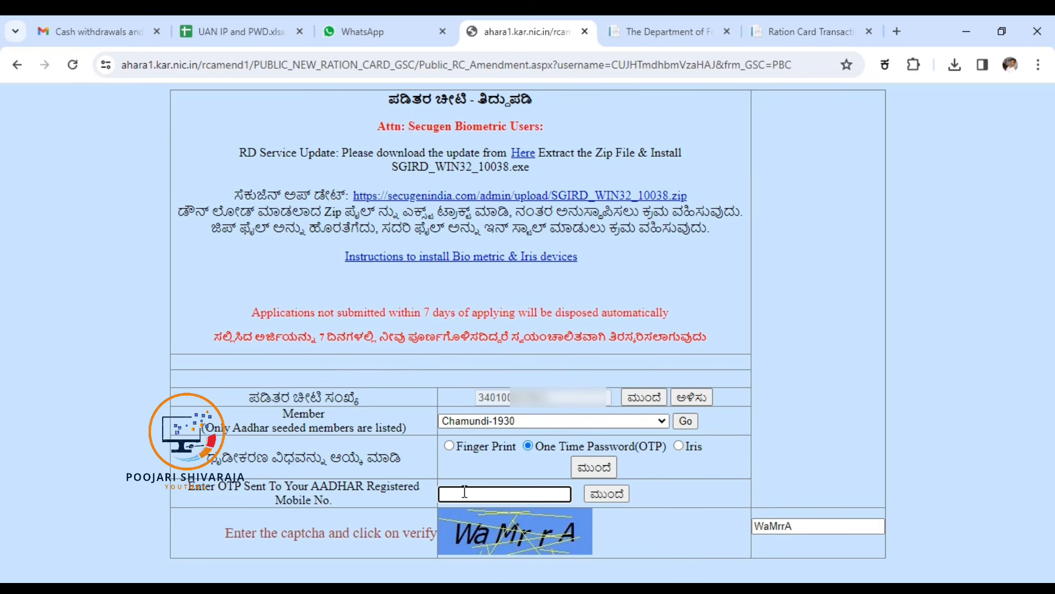
{"action": "left_click", "coordinate": [618, 499]}
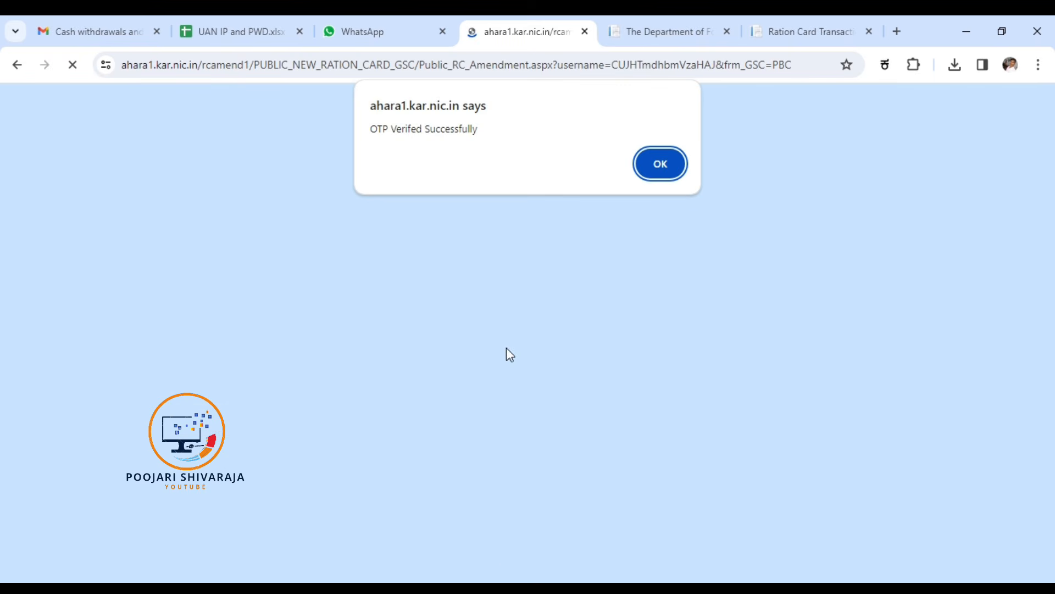
- Acknowledge the OTP verification, tick ADD/EDIT/DELETE MEMBERS and continue the application
{"action": "left_click", "coordinate": [654, 171]}
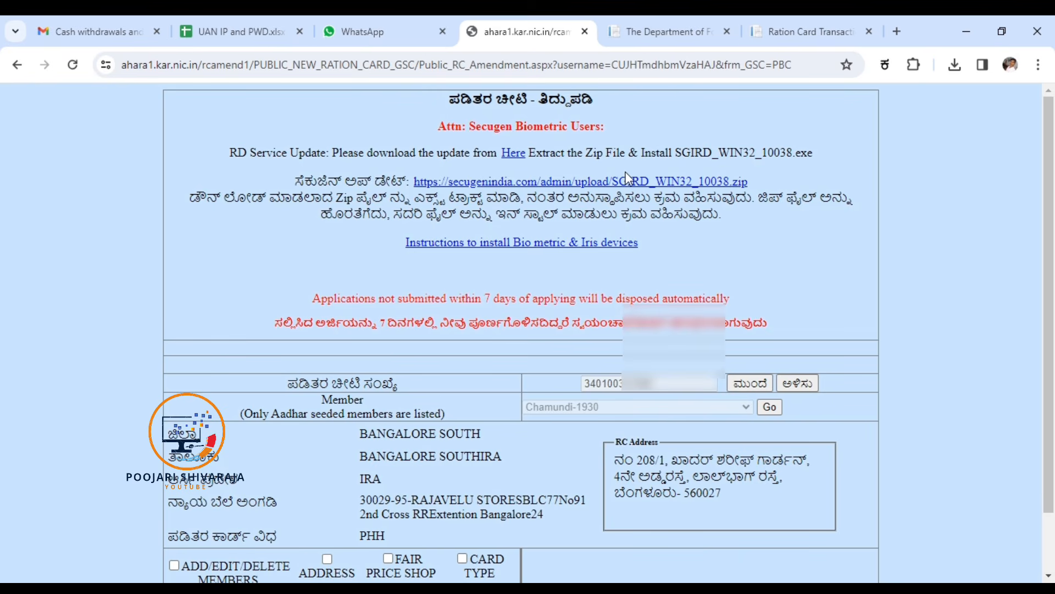
{"action": "scroll", "coordinate": [443, 312], "scroll_direction": "down", "scroll_amount": 1}
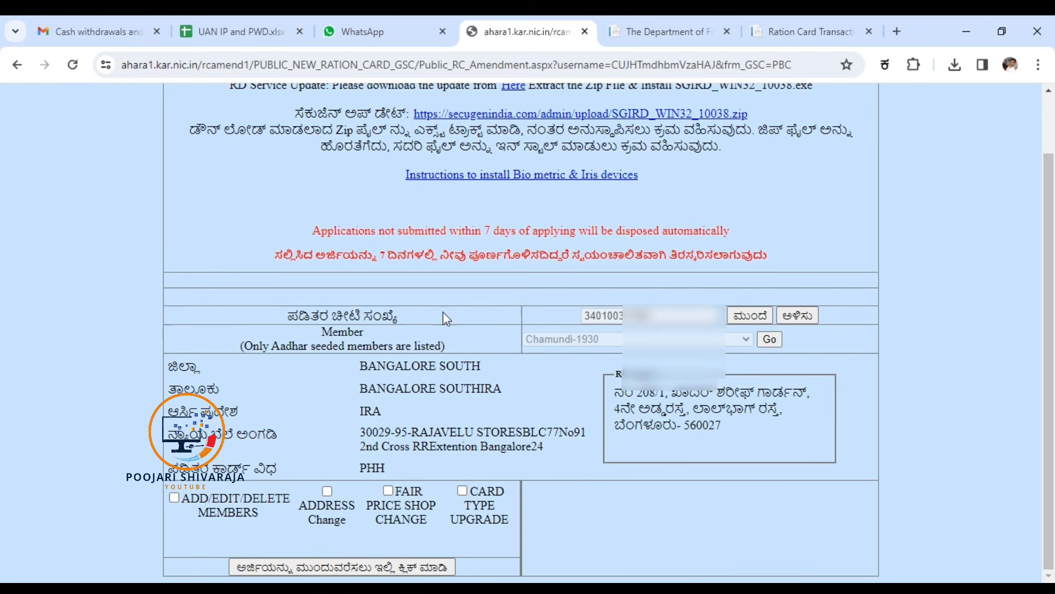
{"action": "left_click", "coordinate": [174, 497]}
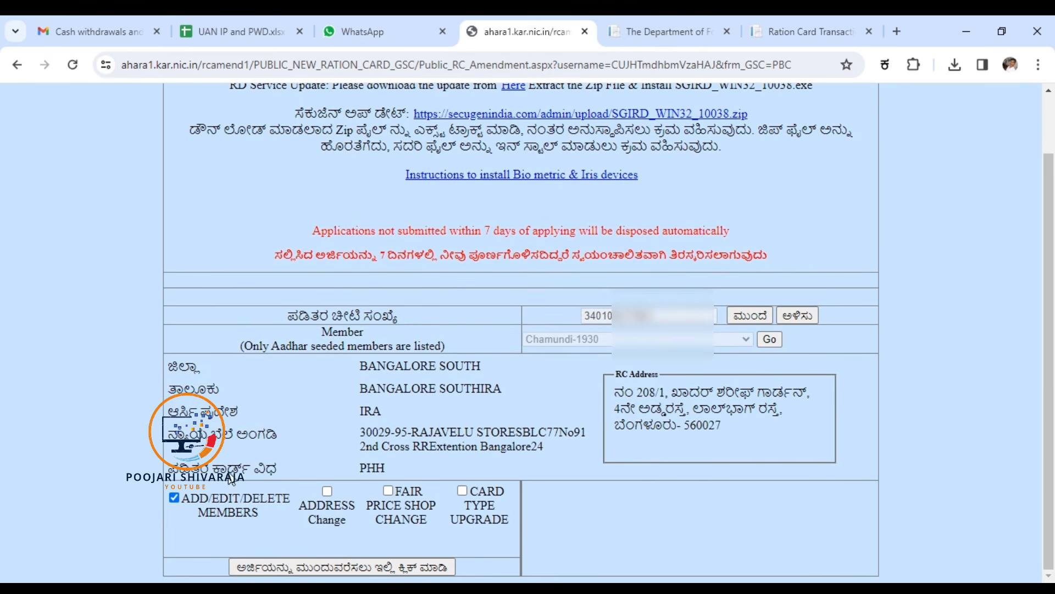
{"action": "left_click", "coordinate": [378, 568]}
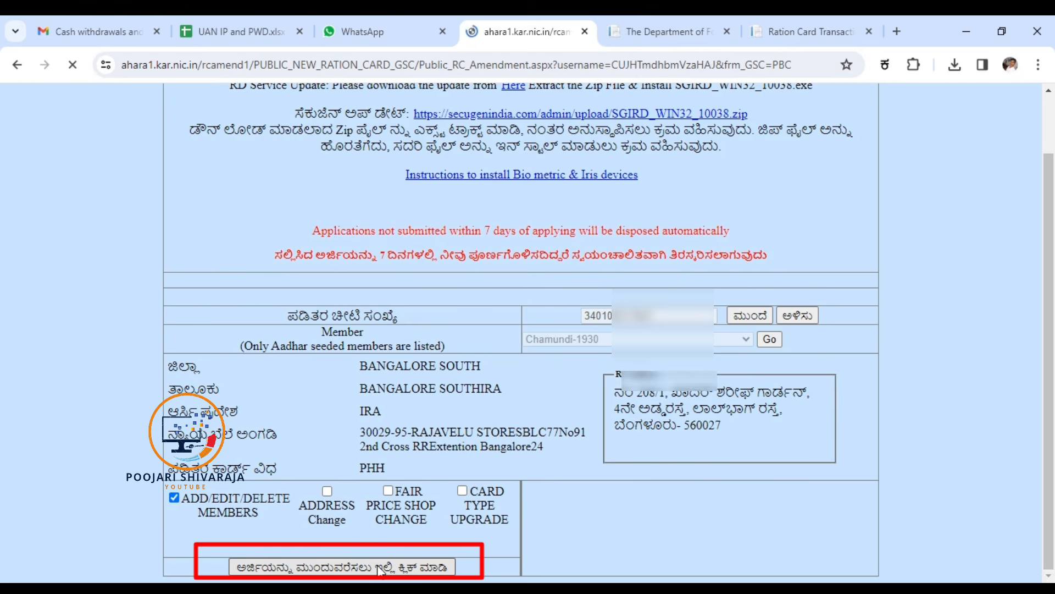
- Start the Daughter row's e-KYC update, submit her Aadhaar number and select the first consent option
{"action": "scroll", "coordinate": [448, 451], "scroll_direction": "down", "scroll_amount": 5}
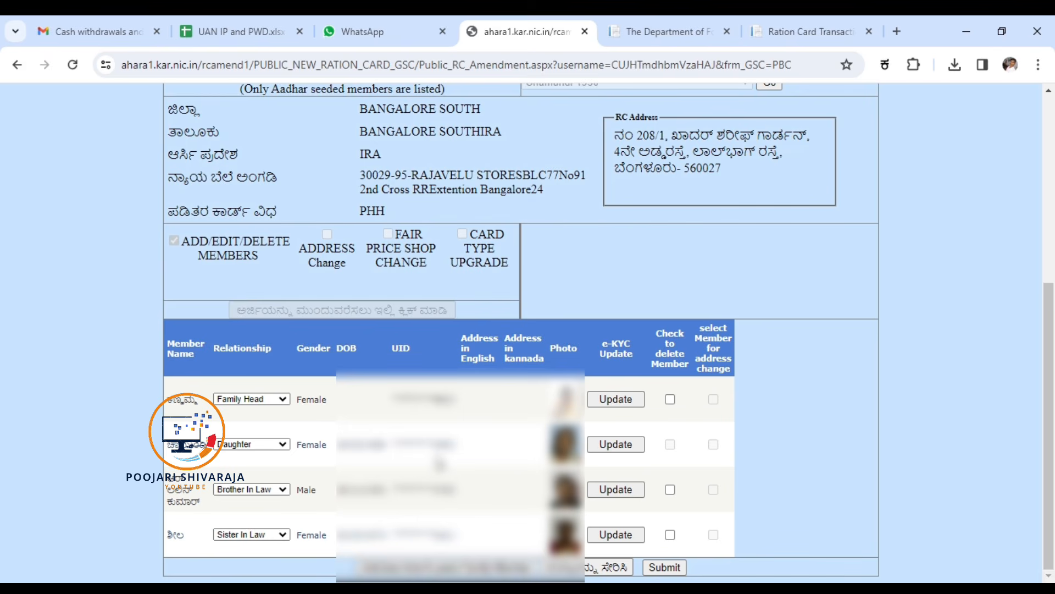
{"action": "left_click", "coordinate": [610, 454]}
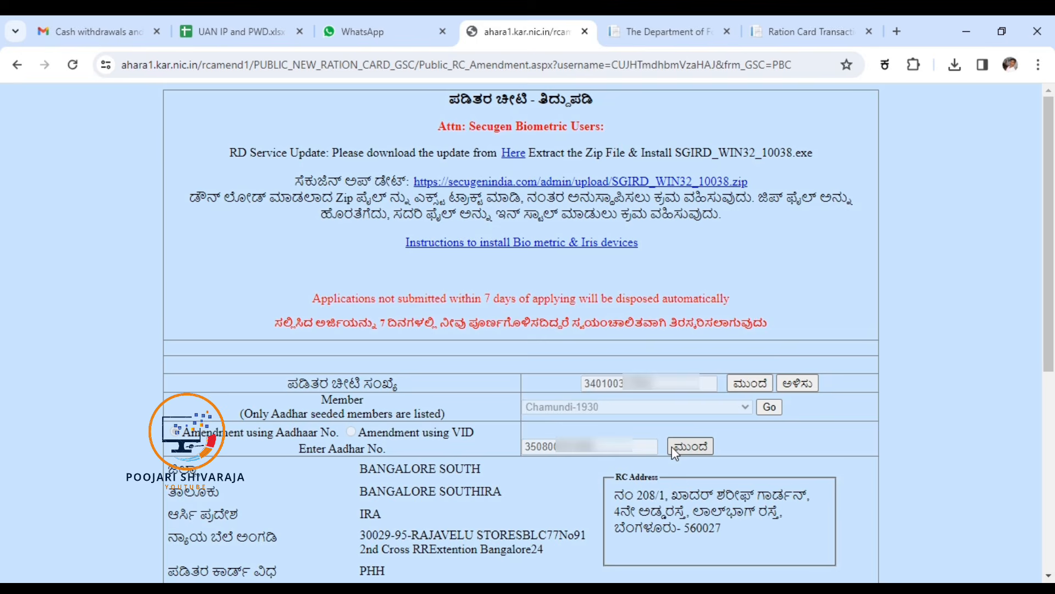
{"action": "left_click", "coordinate": [675, 447]}
{"action": "scroll", "coordinate": [157, 308], "scroll_direction": "down", "scroll_amount": 3}
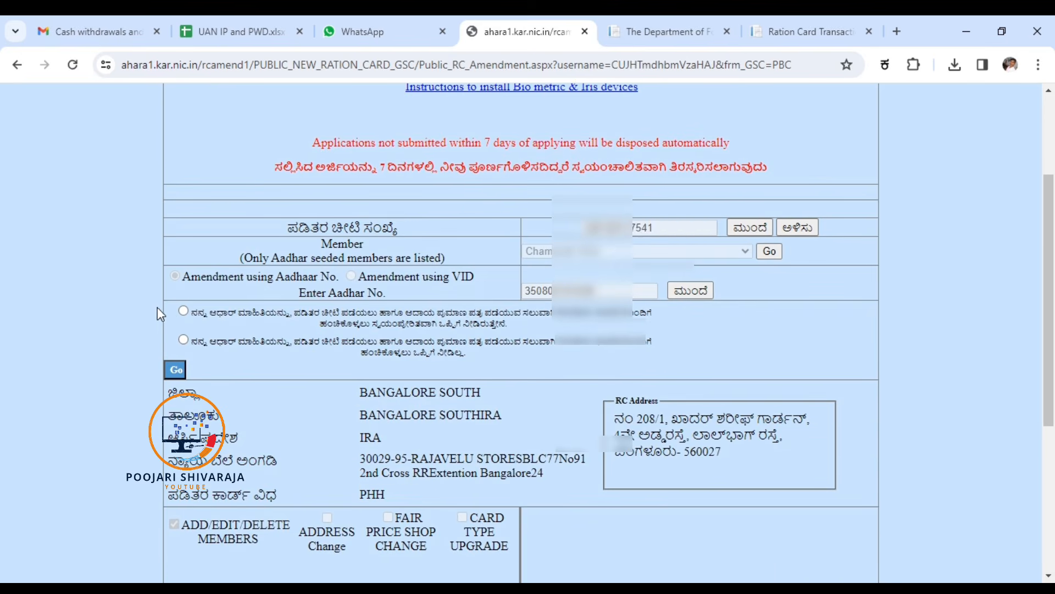
{"action": "left_click", "coordinate": [184, 312]}
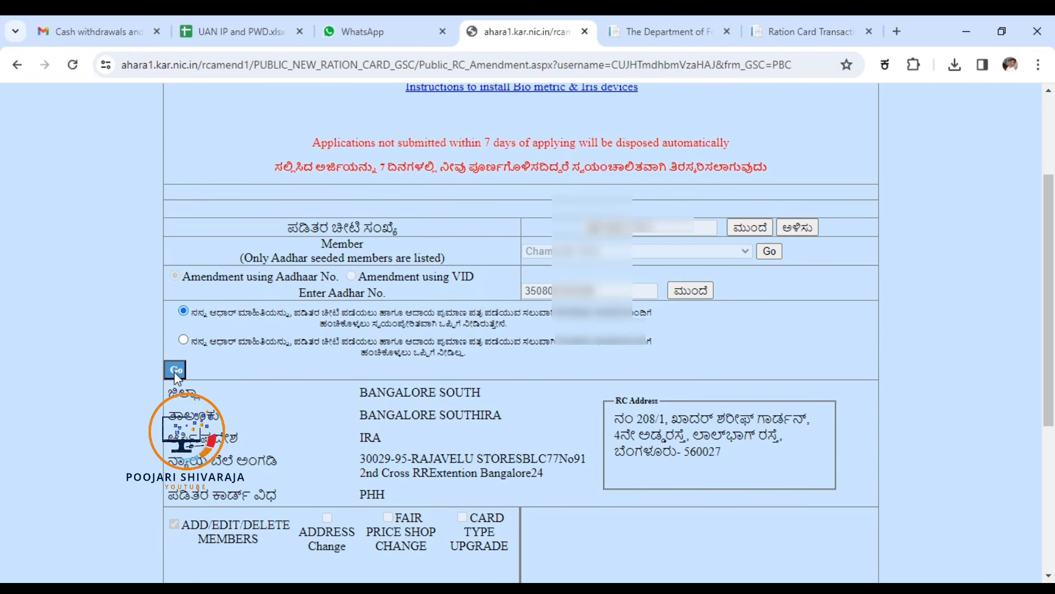
- Confirm the consent and choose Finger Print authentication with the Bio_Secugen device
{"action": "left_click", "coordinate": [175, 370]}
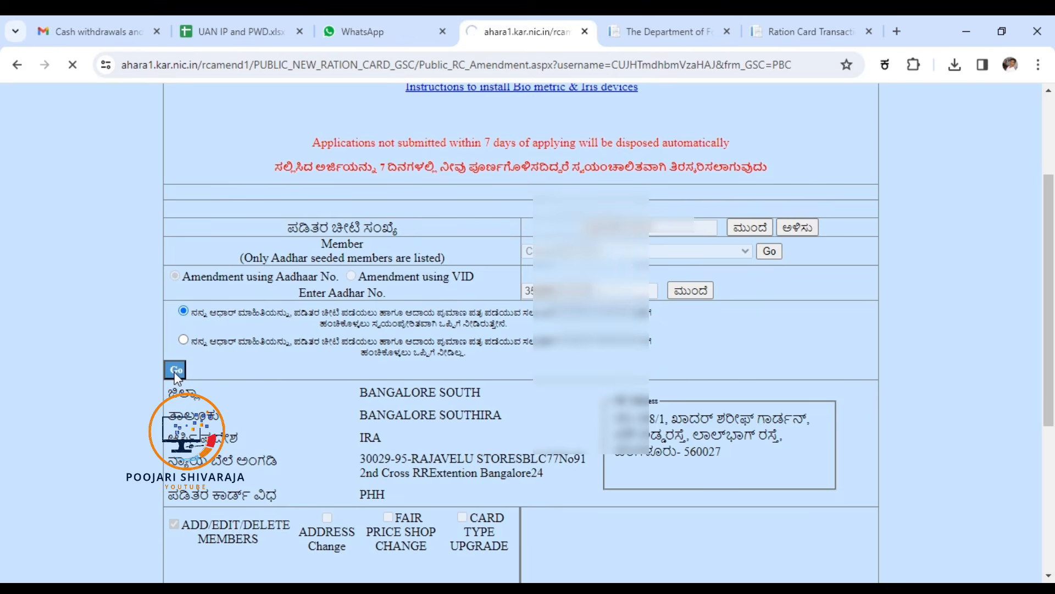
{"action": "scroll", "coordinate": [367, 408], "scroll_direction": "down", "scroll_amount": 3}
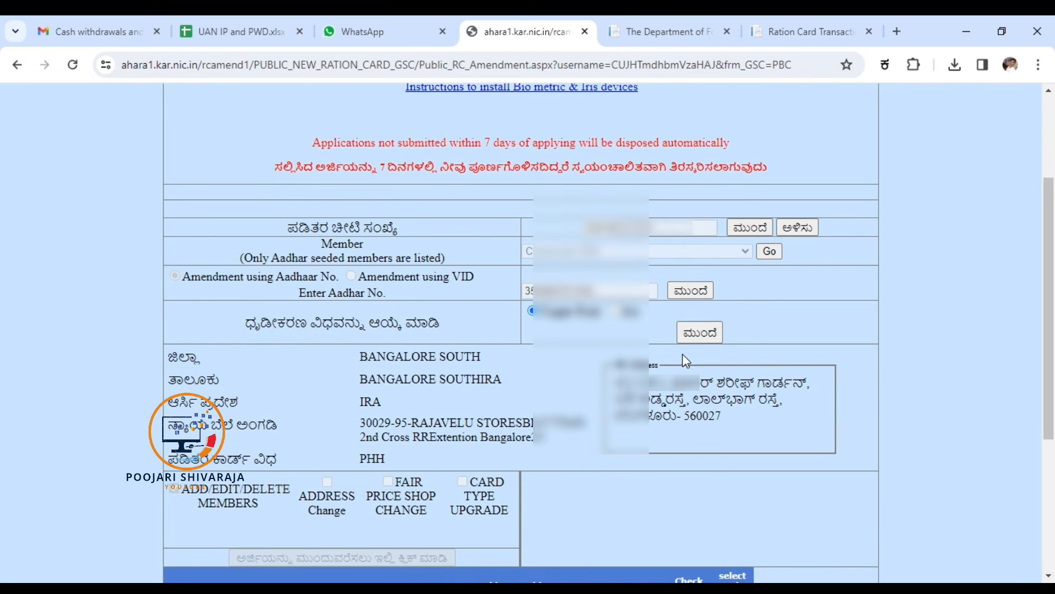
{"action": "left_click", "coordinate": [720, 336]}
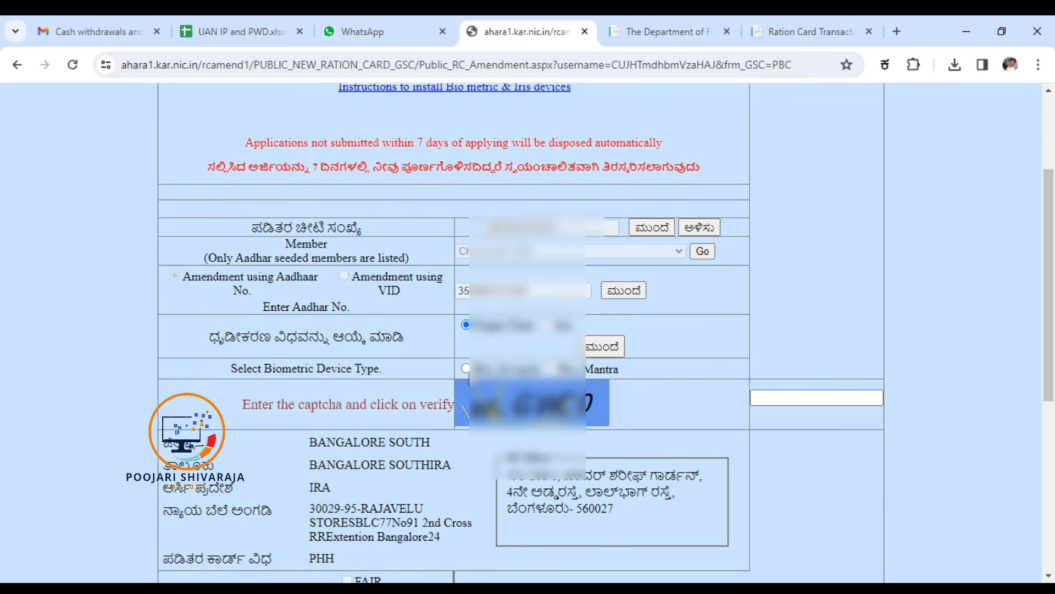
{"action": "left_click", "coordinate": [465, 369]}
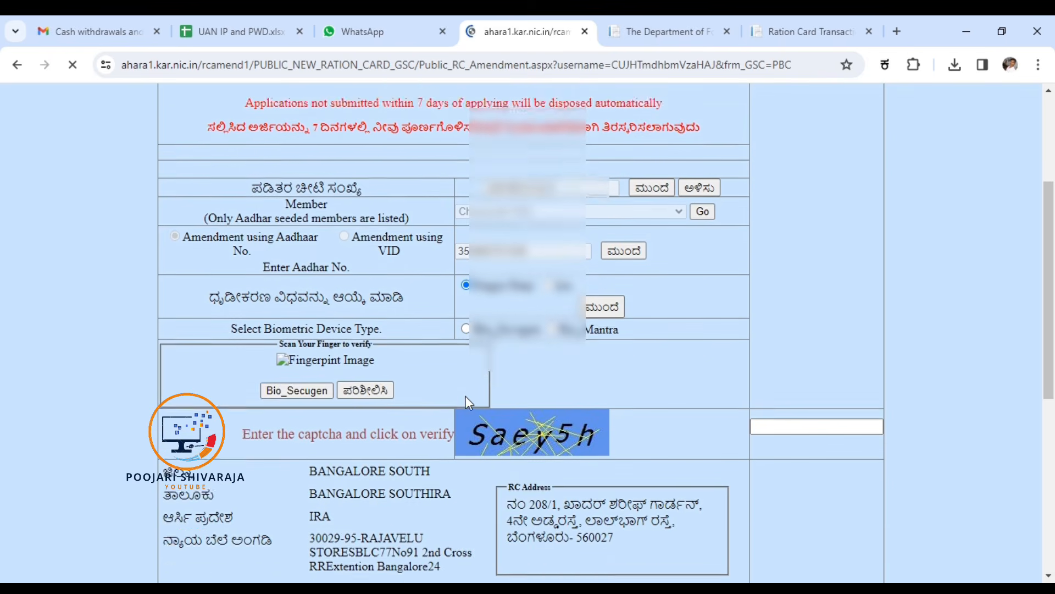
- Scan the daughter's fingerprint and submit it with the captcha for verification
{"action": "left_click", "coordinate": [295, 353]}
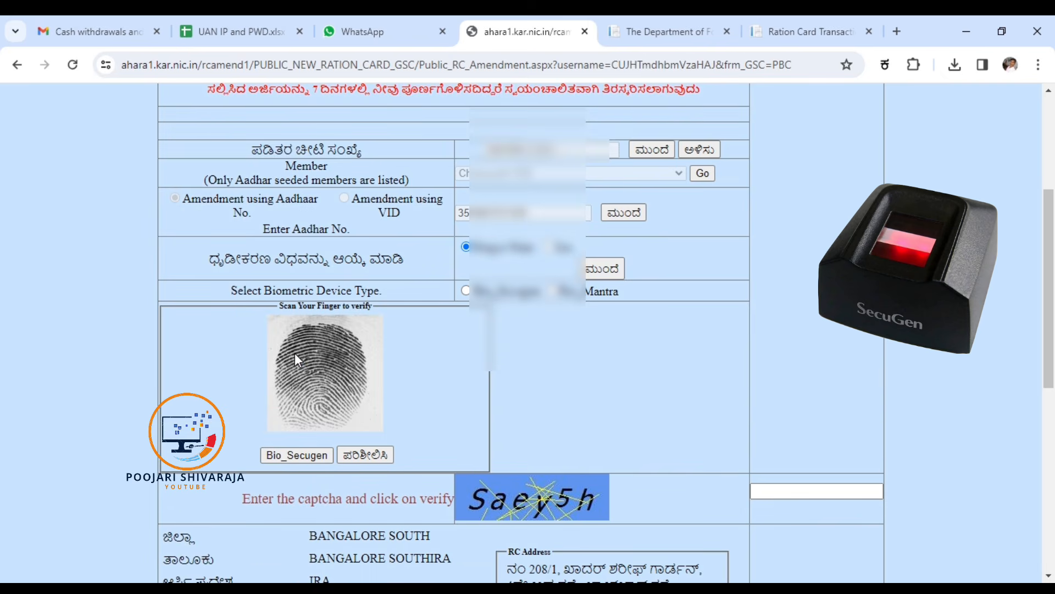
{"action": "left_click", "coordinate": [774, 487]}
{"action": "type", "text": "Sae"}
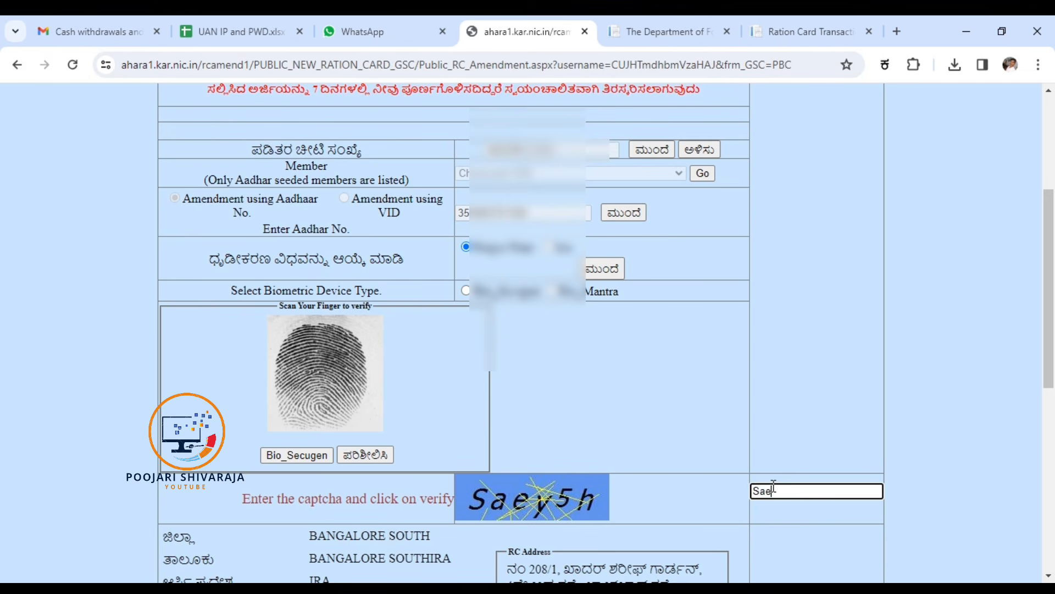
{"action": "type", "text": "y5h"}
{"action": "left_click", "coordinate": [372, 456]}
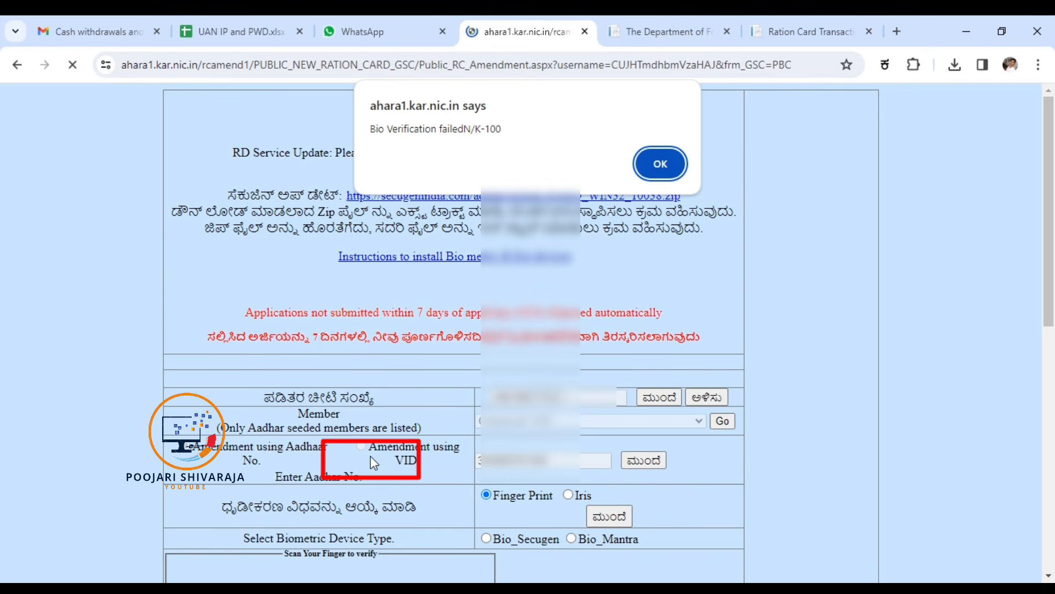
- Resubmit biometric verification with a new captcha and dismiss the repeated failure notice
{"action": "left_click", "coordinate": [682, 171]}
{"action": "scroll", "coordinate": [593, 294], "scroll_direction": "down", "scroll_amount": 3}
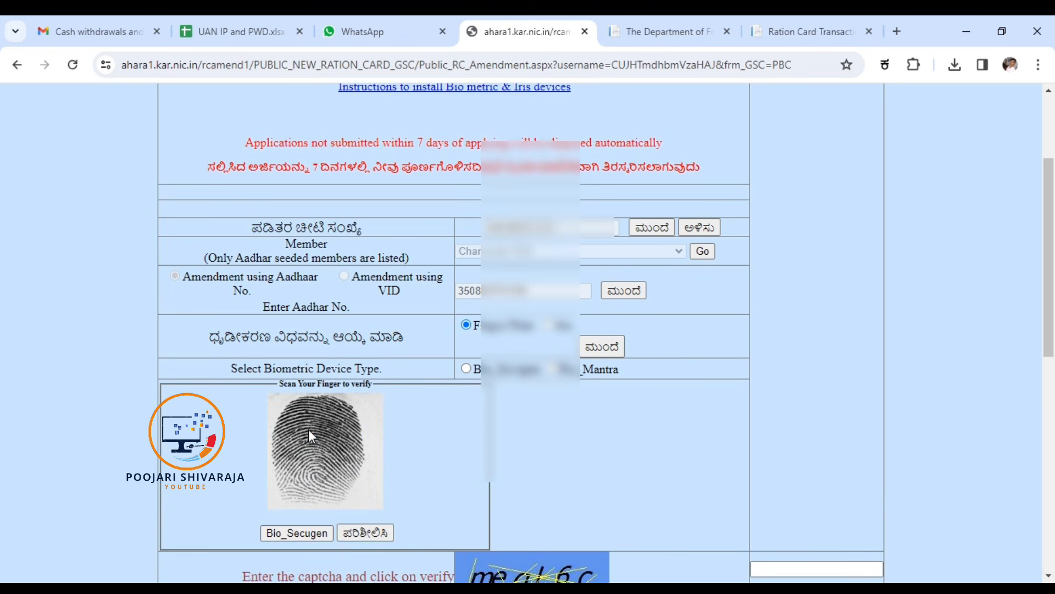
{"action": "scroll", "coordinate": [319, 423], "scroll_direction": "down", "scroll_amount": 4}
{"action": "left_click", "coordinate": [817, 336]}
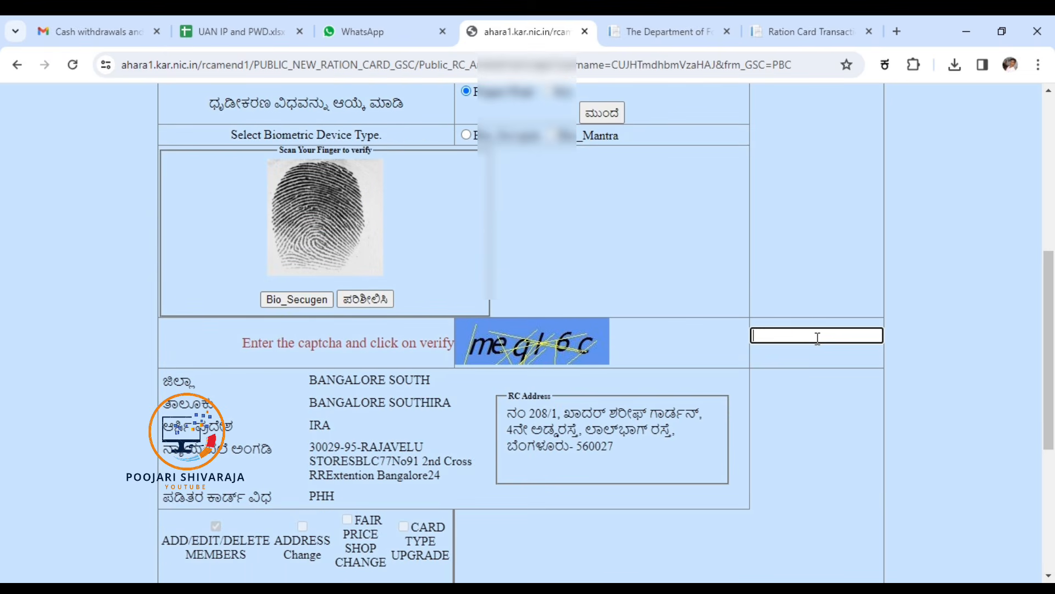
{"action": "type", "text": "me"}
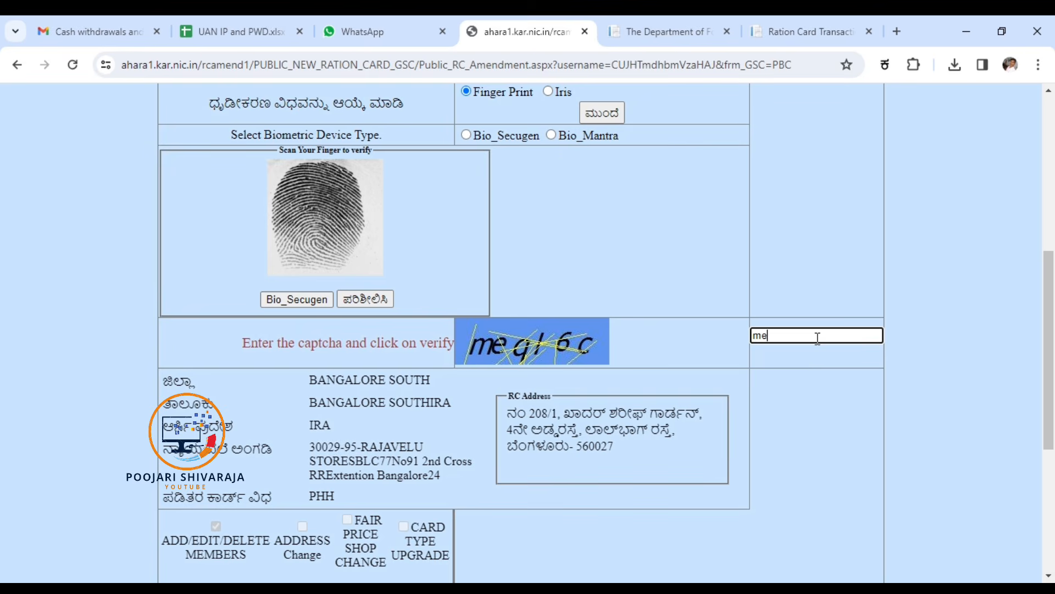
{"action": "type", "text": "ql6c"}
{"action": "left_click", "coordinate": [362, 301]}
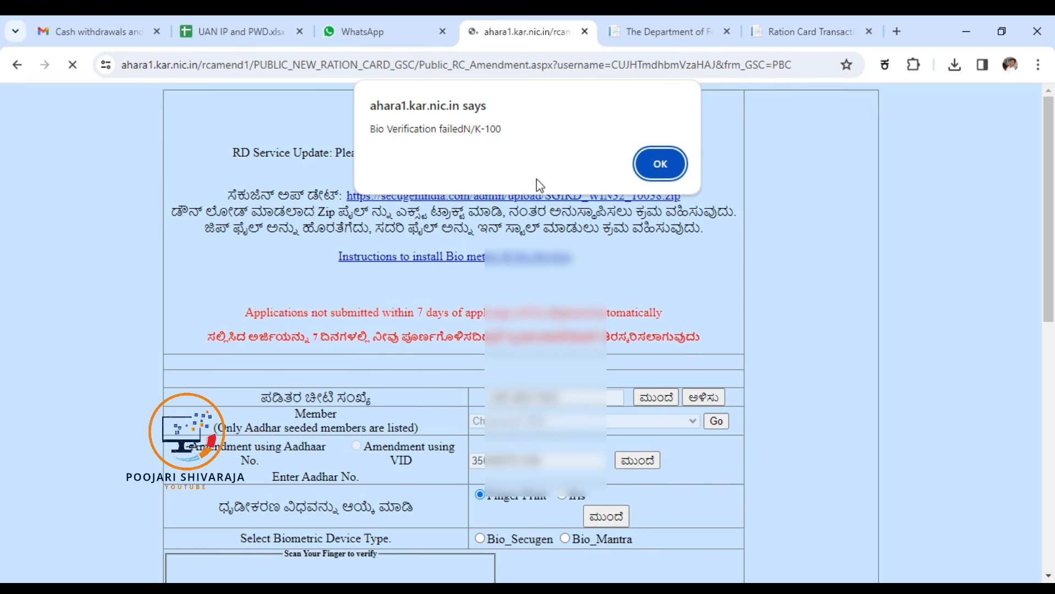
{"action": "left_click", "coordinate": [659, 164]}
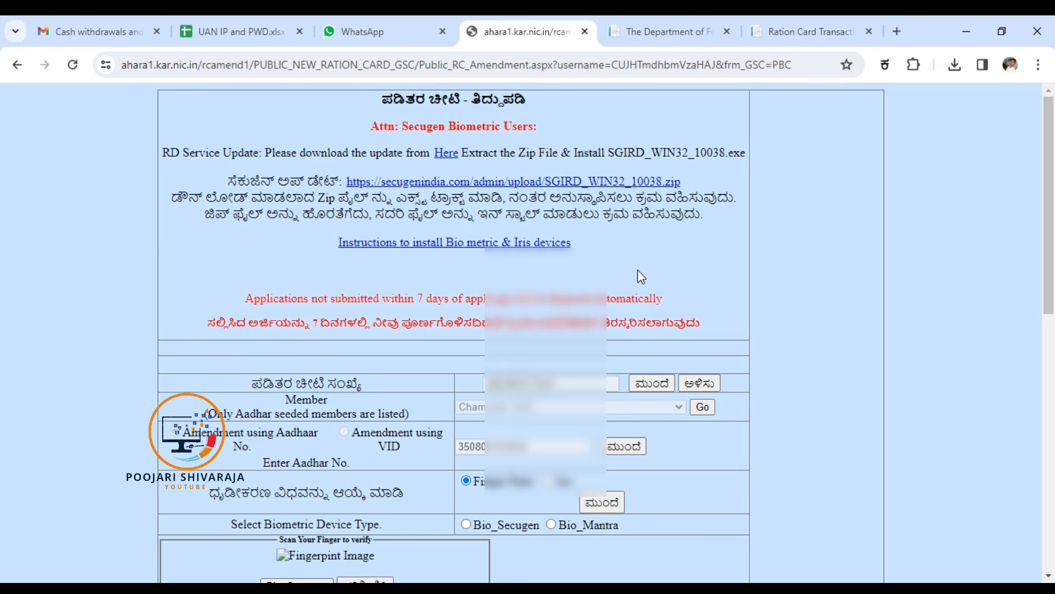
- Enter another captcha, rescan the fingerprint, and submit it for biometric verification
{"action": "scroll", "coordinate": [638, 270], "scroll_direction": "down", "scroll_amount": 4}
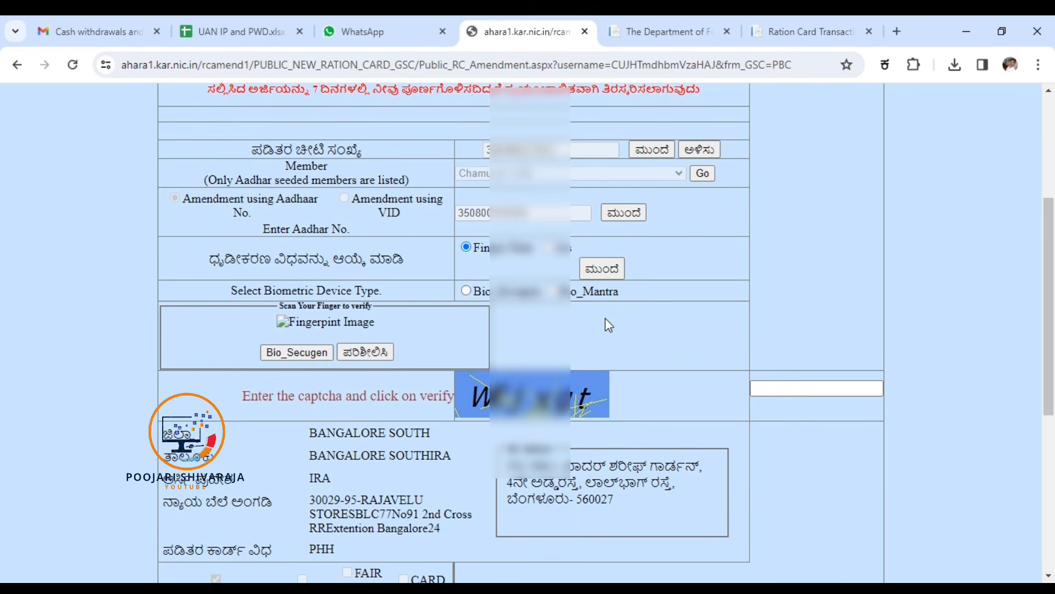
{"action": "left_click", "coordinate": [769, 386]}
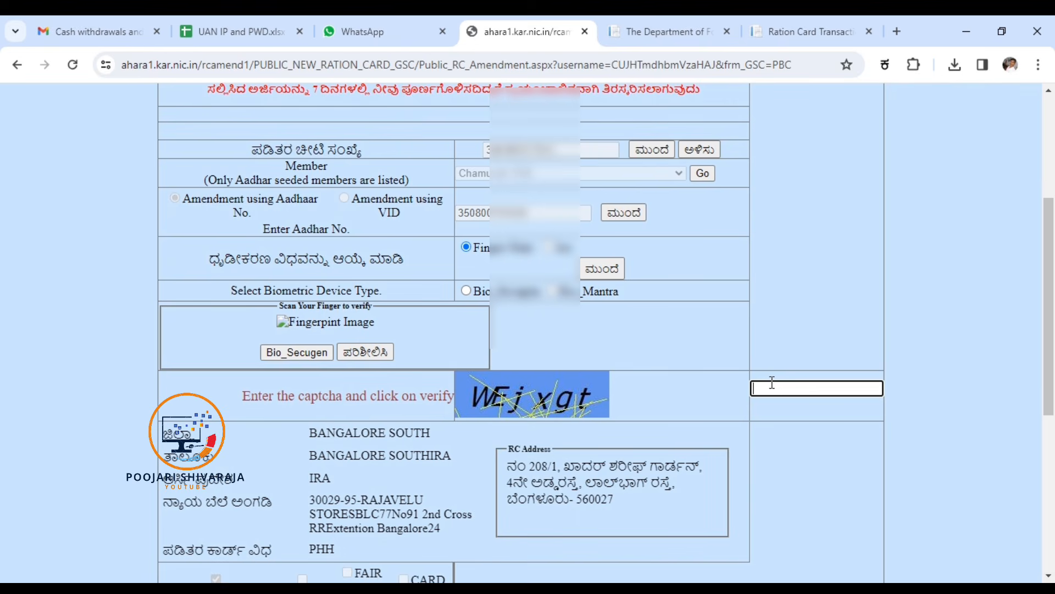
{"action": "type", "text": "WEjxgt"}
{"action": "left_click", "coordinate": [314, 353]}
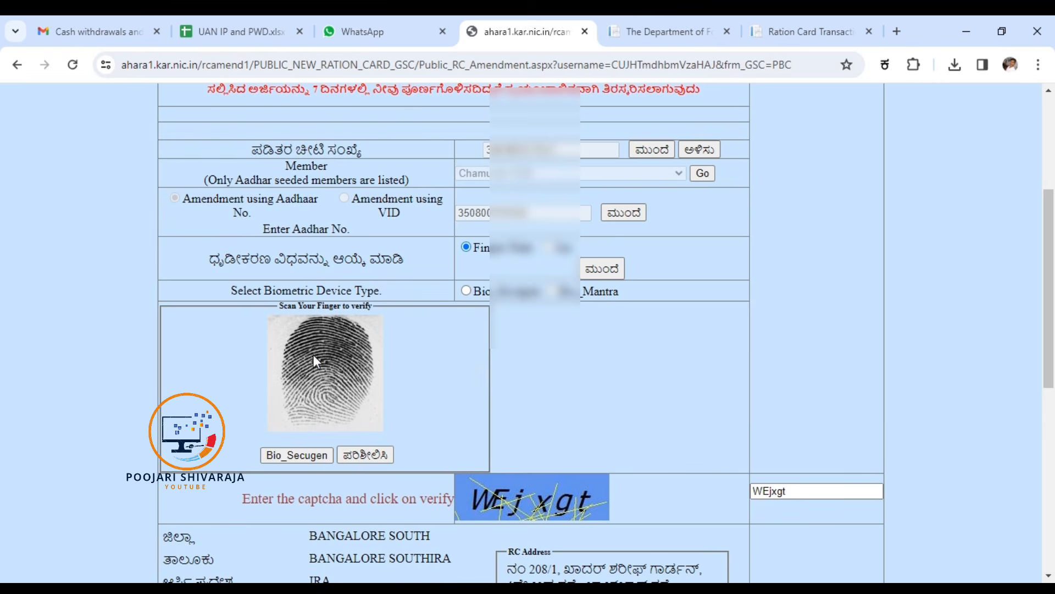
{"action": "left_click", "coordinate": [364, 454]}
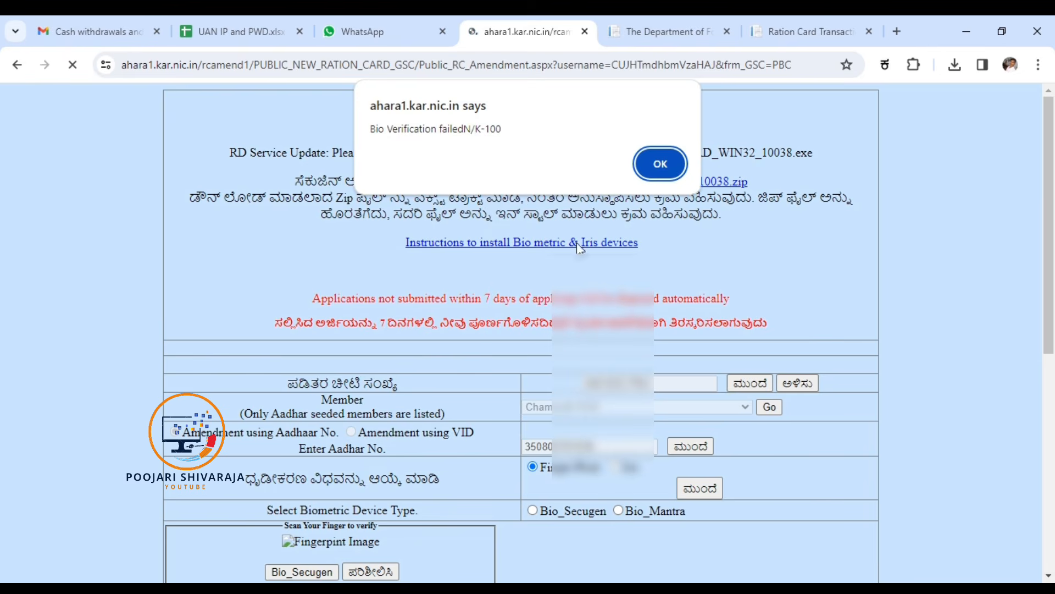
- Dismiss the failure alert, choose Yes for OTP mode, and request an OTP to the registered mobile
{"action": "left_click", "coordinate": [680, 170]}
{"action": "scroll", "coordinate": [823, 294], "scroll_direction": "down", "scroll_amount": 4}
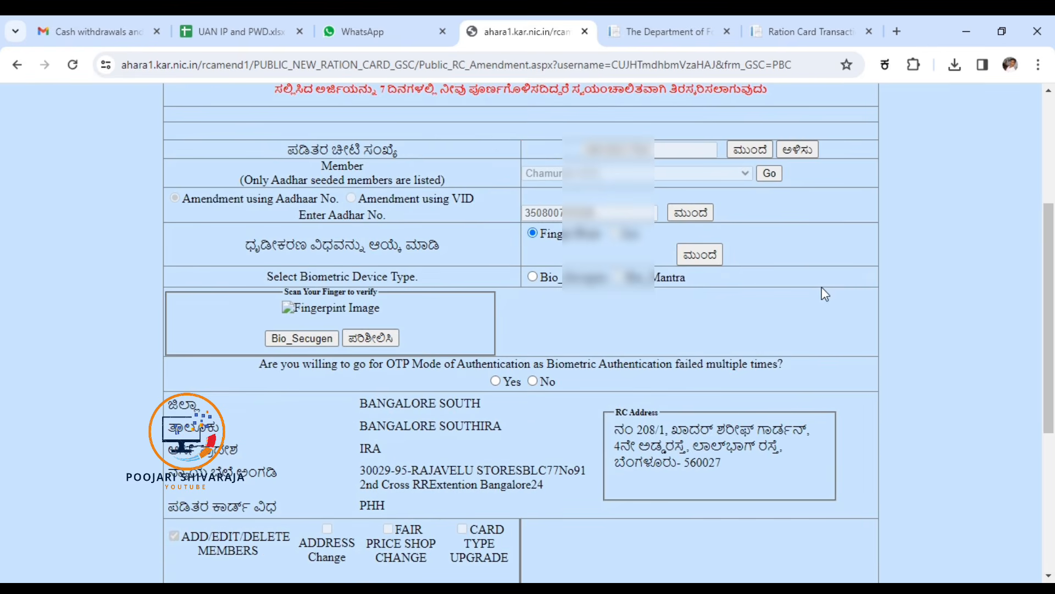
{"action": "left_click", "coordinate": [496, 381]}
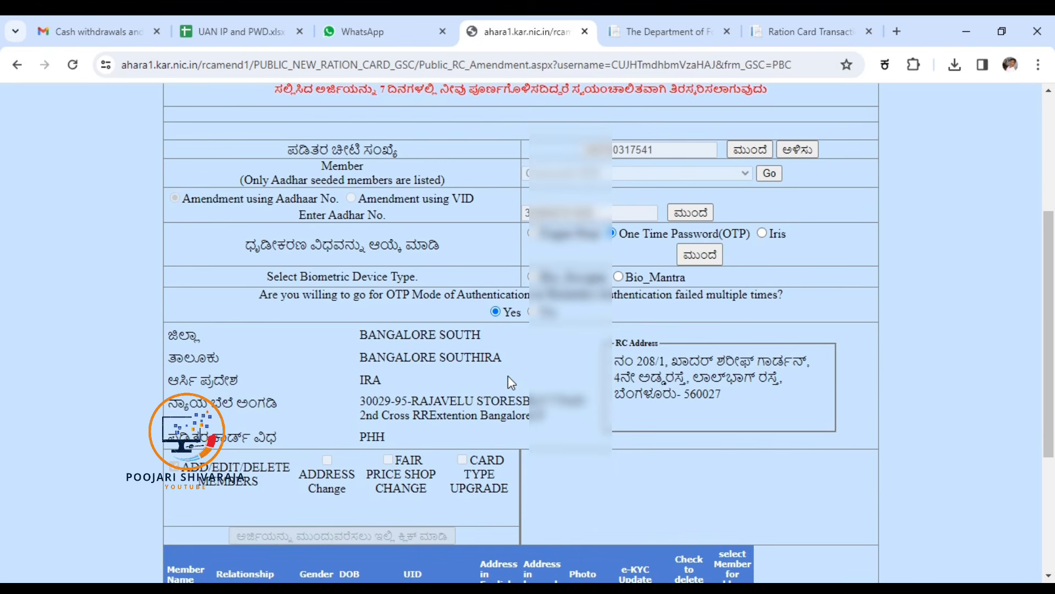
{"action": "left_click", "coordinate": [697, 255]}
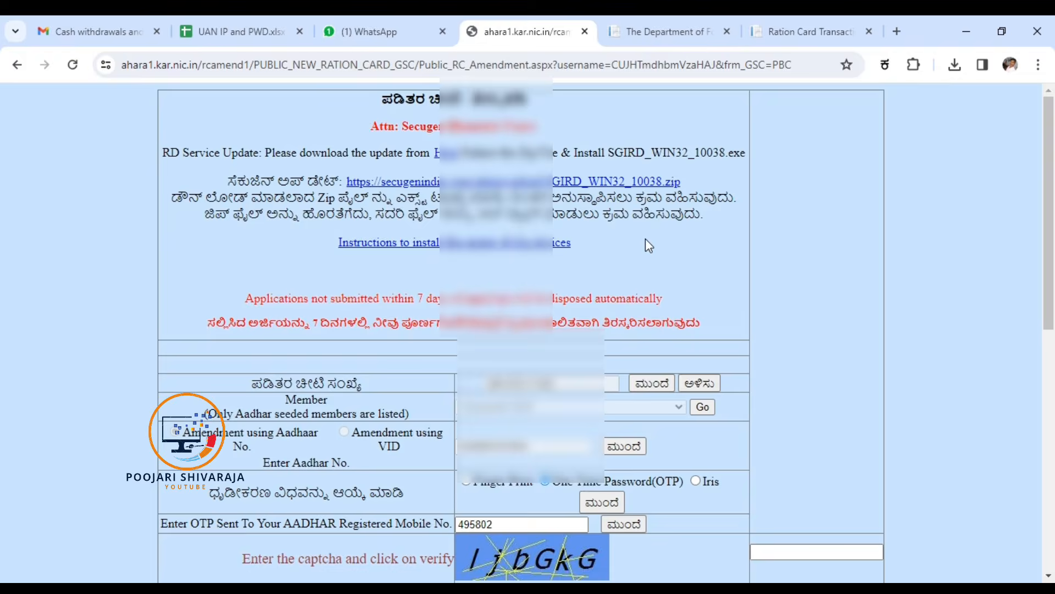
- Enter the captcha, correct the OTP's last digits, and verify the OTP
{"action": "scroll", "coordinate": [756, 349], "scroll_direction": "down", "scroll_amount": 4}
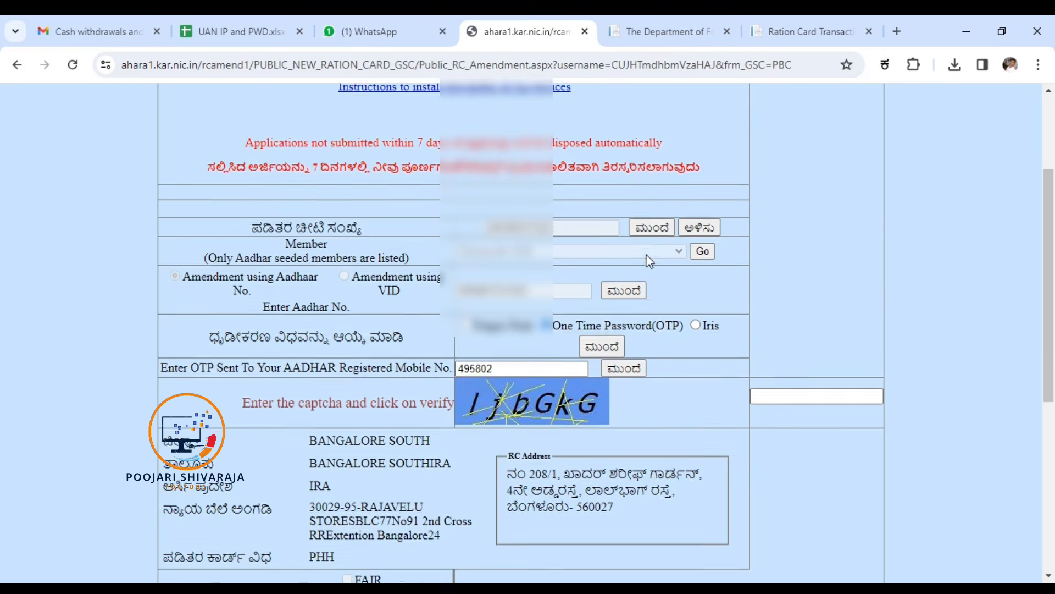
{"action": "left_click", "coordinate": [754, 317]}
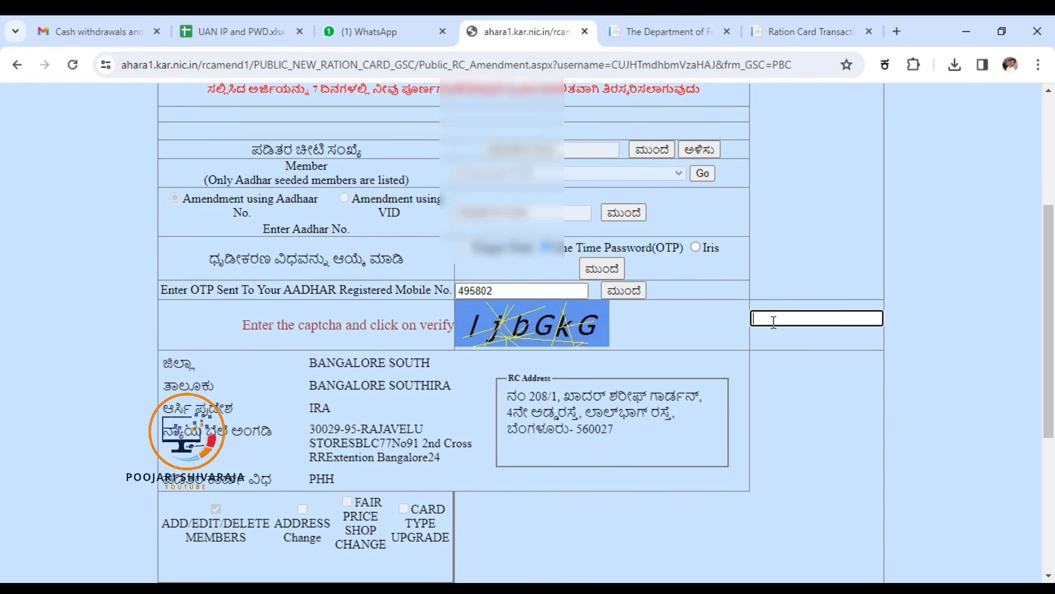
{"action": "type", "text": "ljbGkG"}
{"action": "left_click", "coordinate": [494, 290]}
{"action": "key", "text": "BackSpace"}
{"action": "key", "text": "BackSpace"}
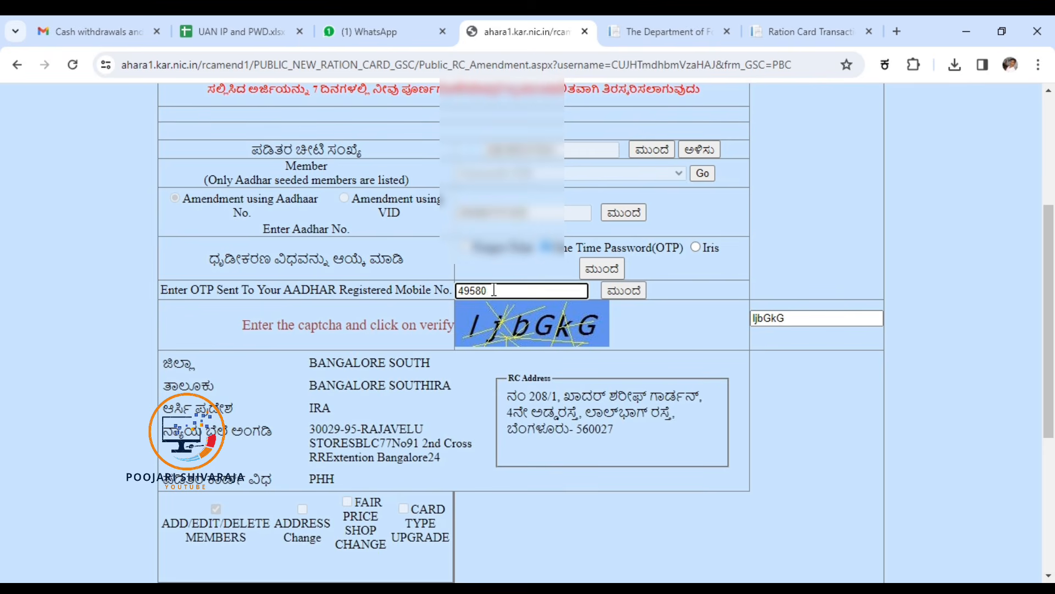
{"action": "left_click", "coordinate": [636, 291]}
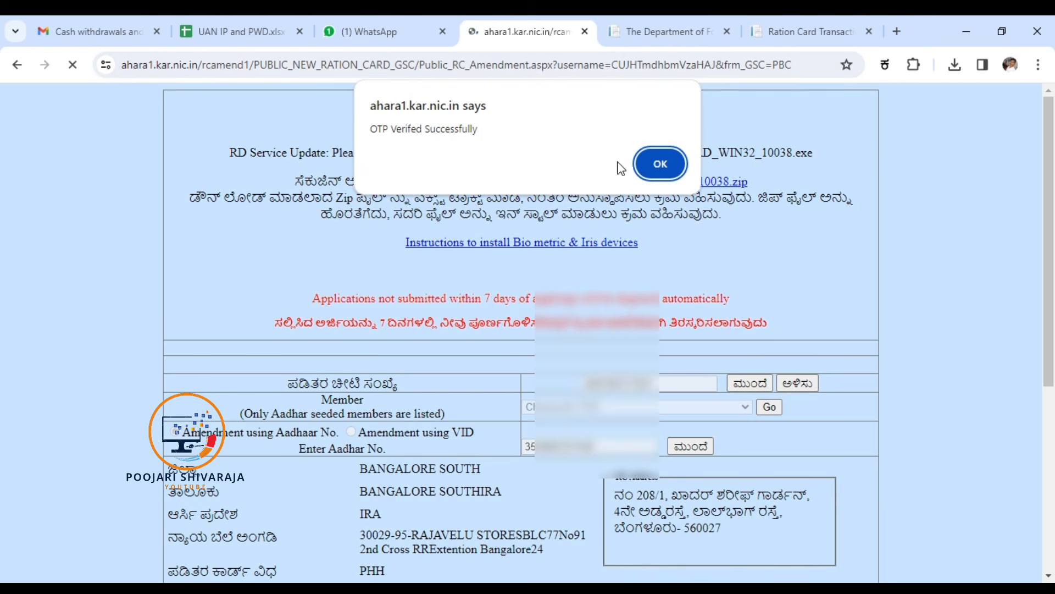
- Dismiss the OTP-verified alert and save the Daughter with main occupation Others and occupation HOUSE WIFE
{"action": "left_click", "coordinate": [660, 164]}
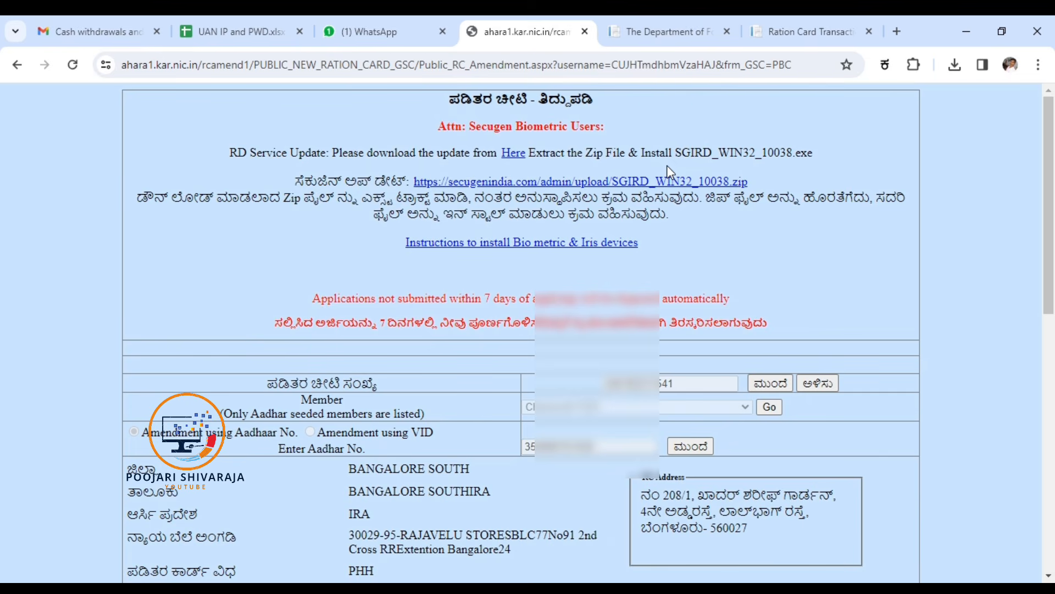
{"action": "scroll", "coordinate": [666, 166], "scroll_direction": "down", "scroll_amount": 5}
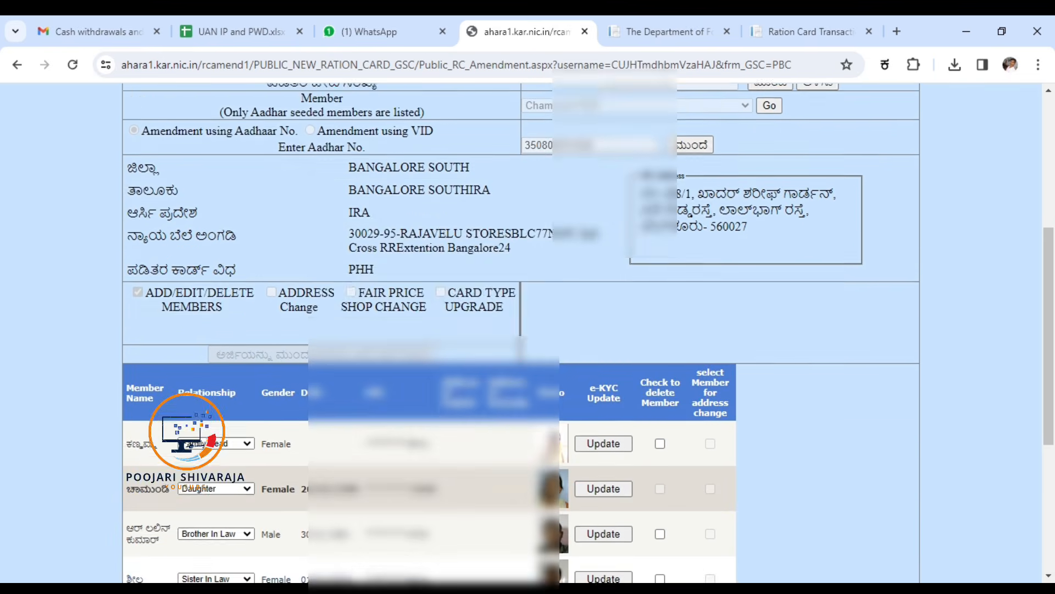
{"action": "scroll", "coordinate": [667, 266], "scroll_direction": "down", "scroll_amount": 5}
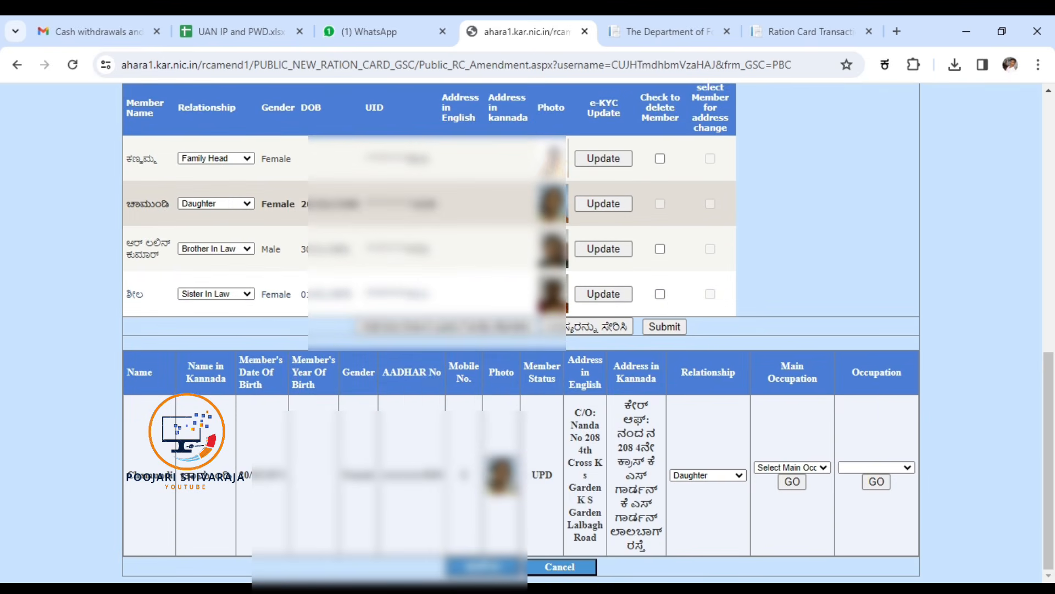
{"action": "left_click", "coordinate": [824, 468]}
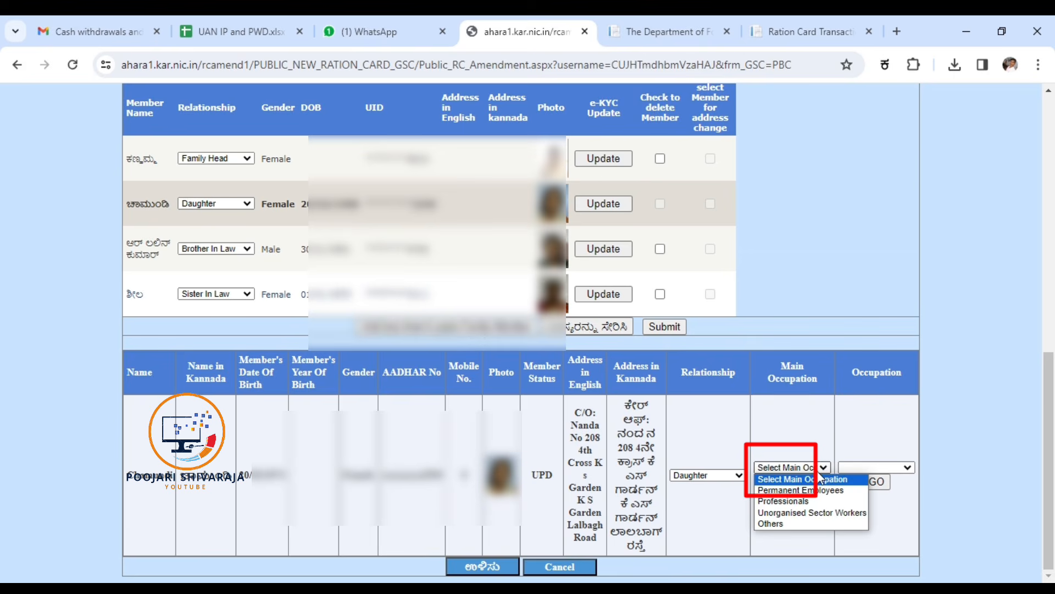
{"action": "left_click", "coordinate": [775, 522]}
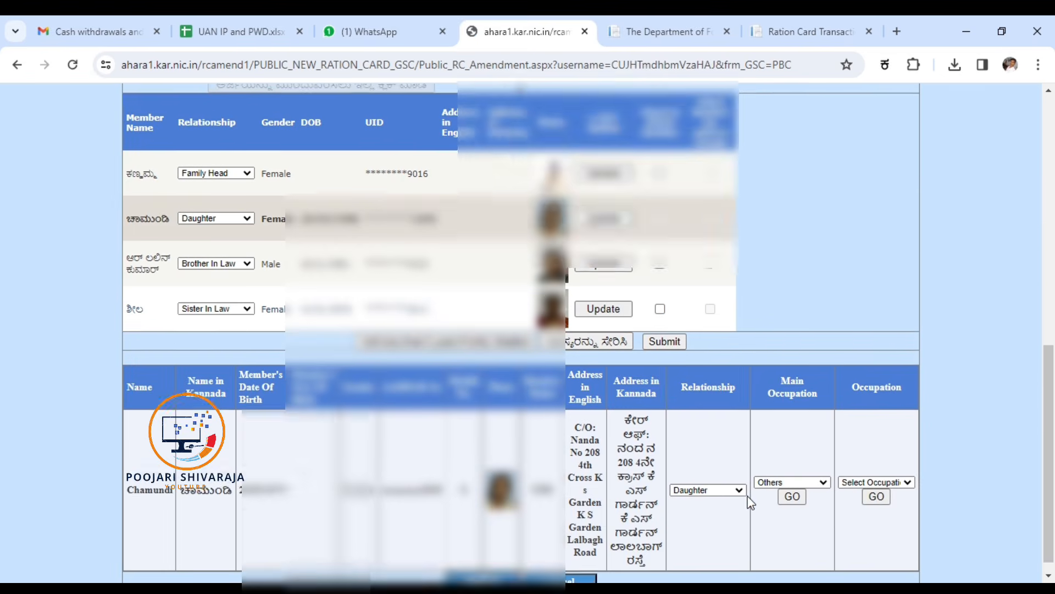
{"action": "left_click", "coordinate": [886, 468]}
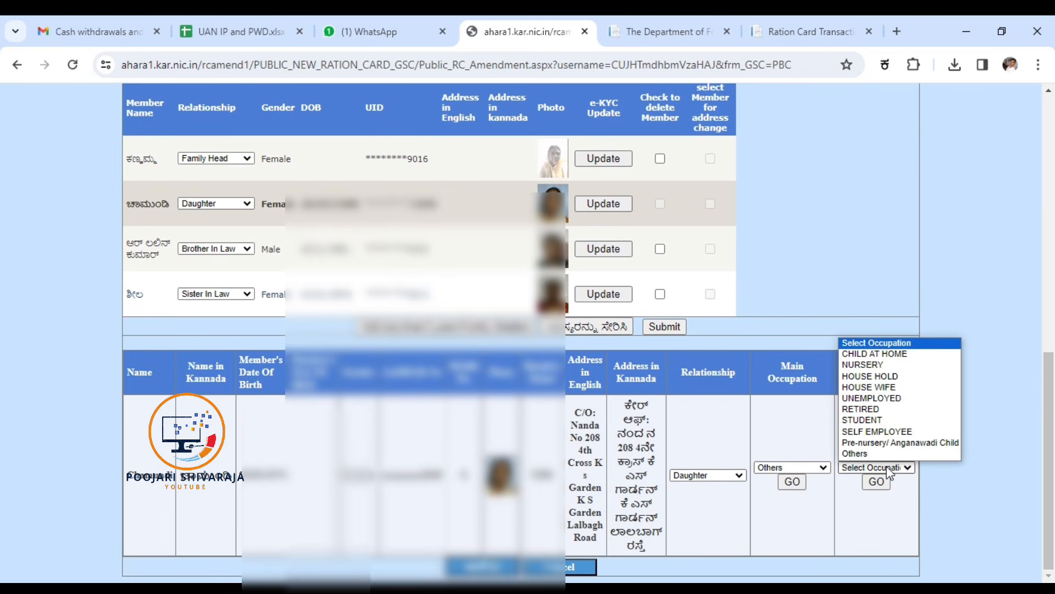
{"action": "left_click", "coordinate": [870, 387]}
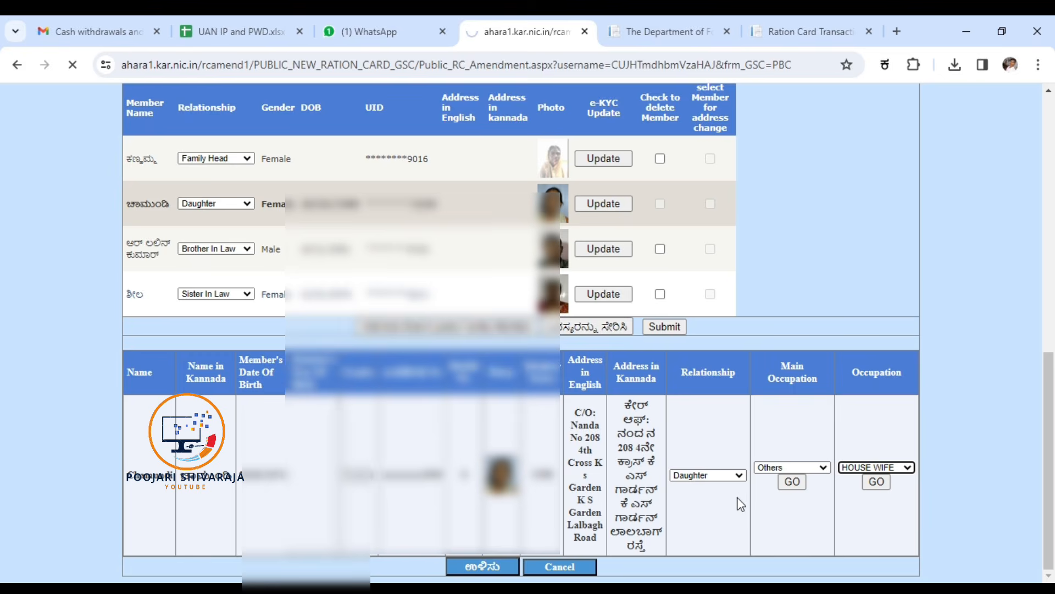
{"action": "scroll", "coordinate": [737, 497], "scroll_direction": "down", "scroll_amount": 12}
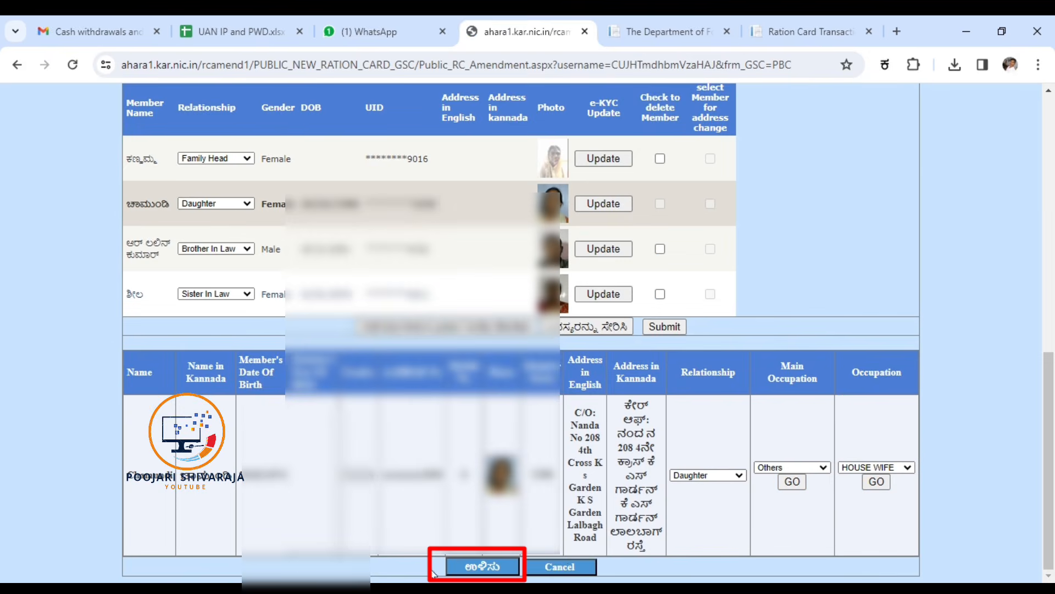
{"action": "left_click", "coordinate": [469, 563]}
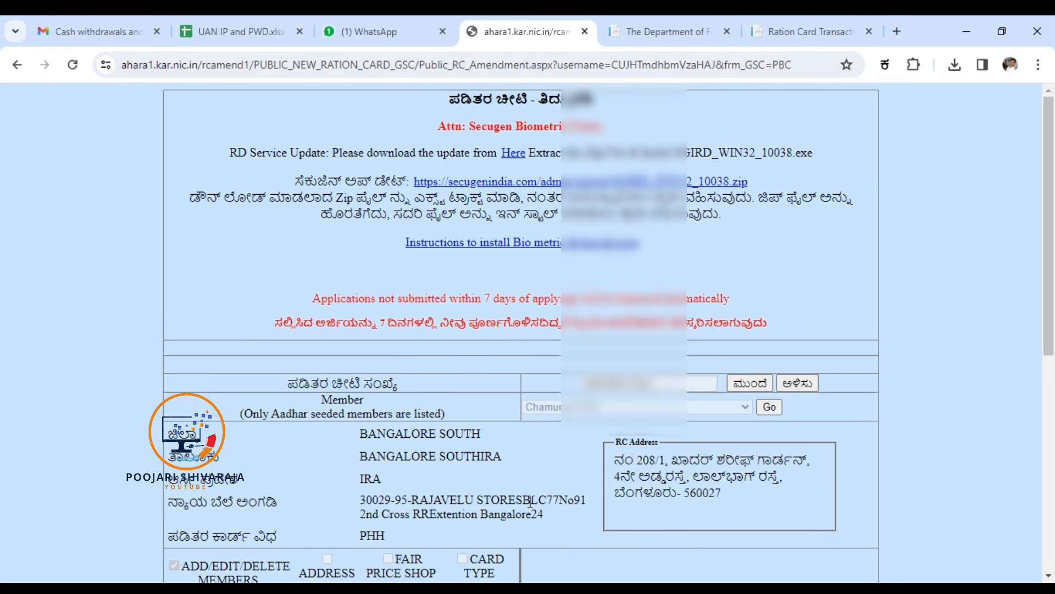
- Tick Brother In Law and Sister In Law for deletion as Not Residing with family, then submit
{"action": "scroll", "coordinate": [530, 501], "scroll_direction": "down", "scroll_amount": 7}
{"action": "scroll", "coordinate": [535, 496], "scroll_direction": "down", "scroll_amount": 1}
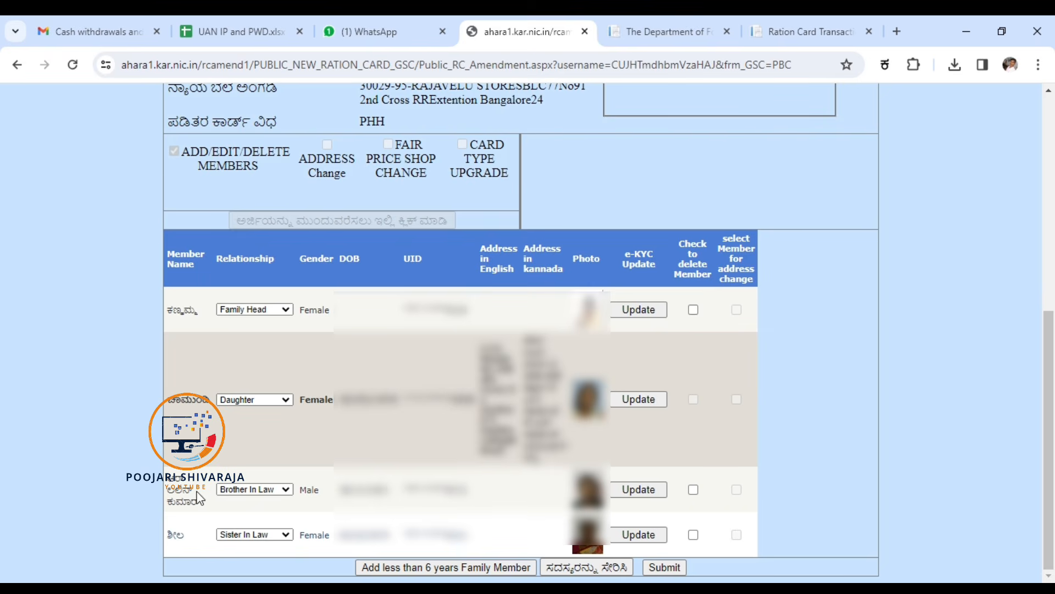
{"action": "left_click", "coordinate": [693, 490]}
{"action": "left_click", "coordinate": [693, 534]}
{"action": "scroll", "coordinate": [734, 509], "scroll_direction": "down", "scroll_amount": 8}
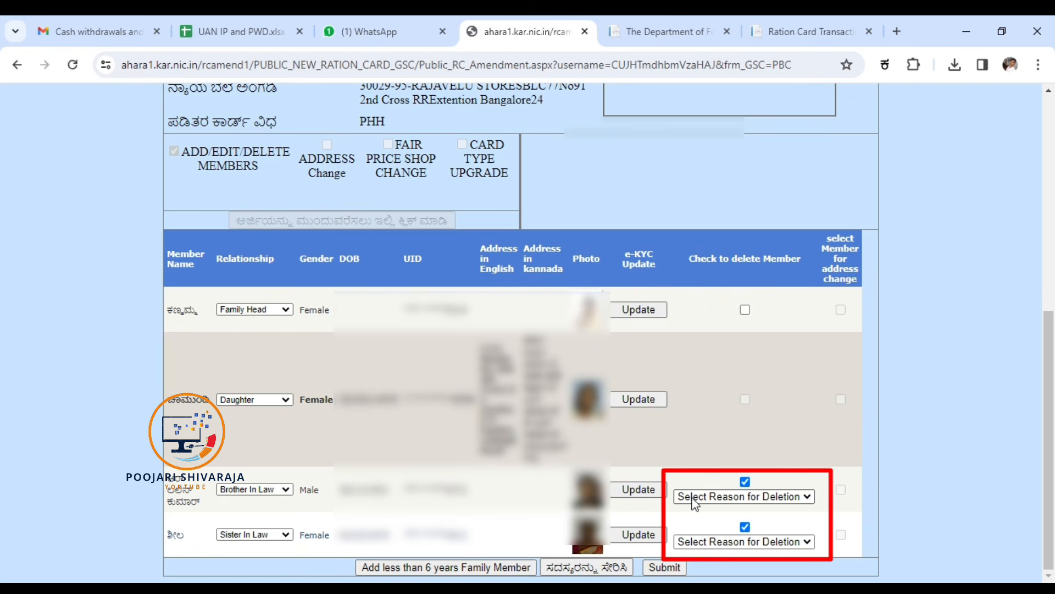
{"action": "left_click", "coordinate": [773, 497]}
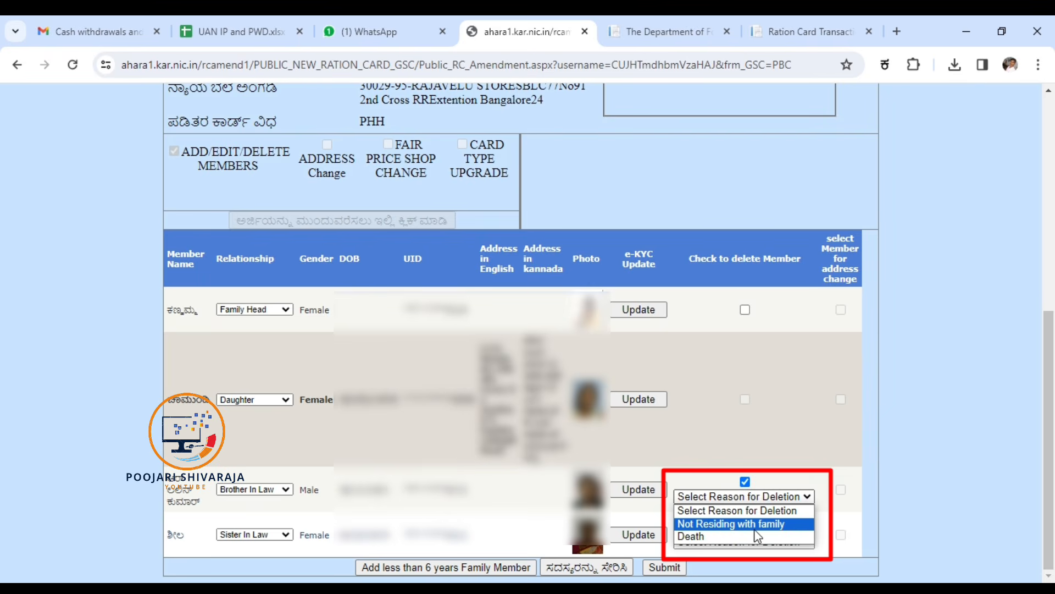
{"action": "left_click", "coordinate": [767, 523]}
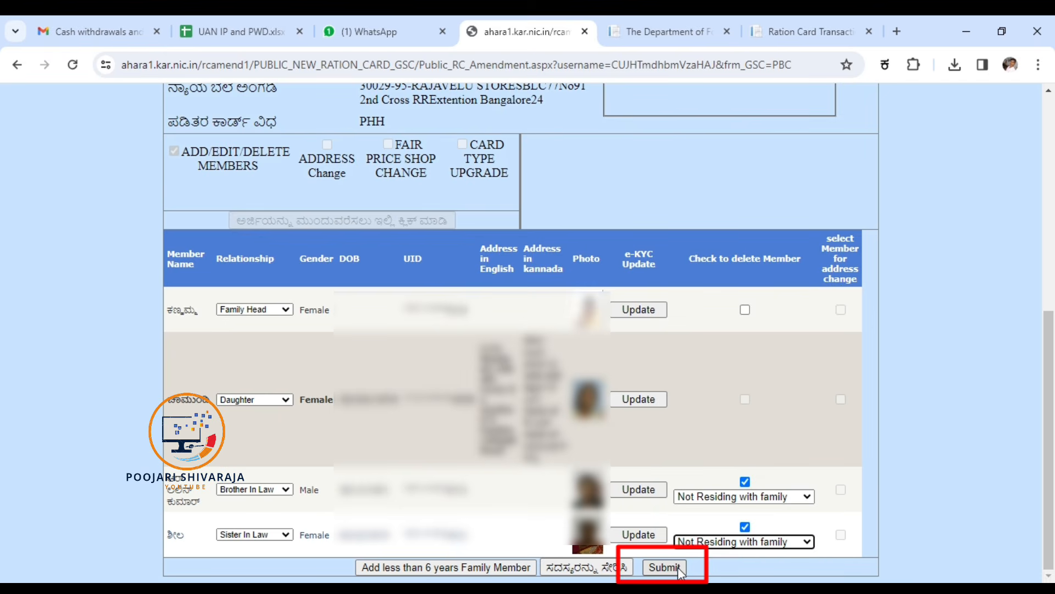
{"action": "left_click", "coordinate": [677, 567]}
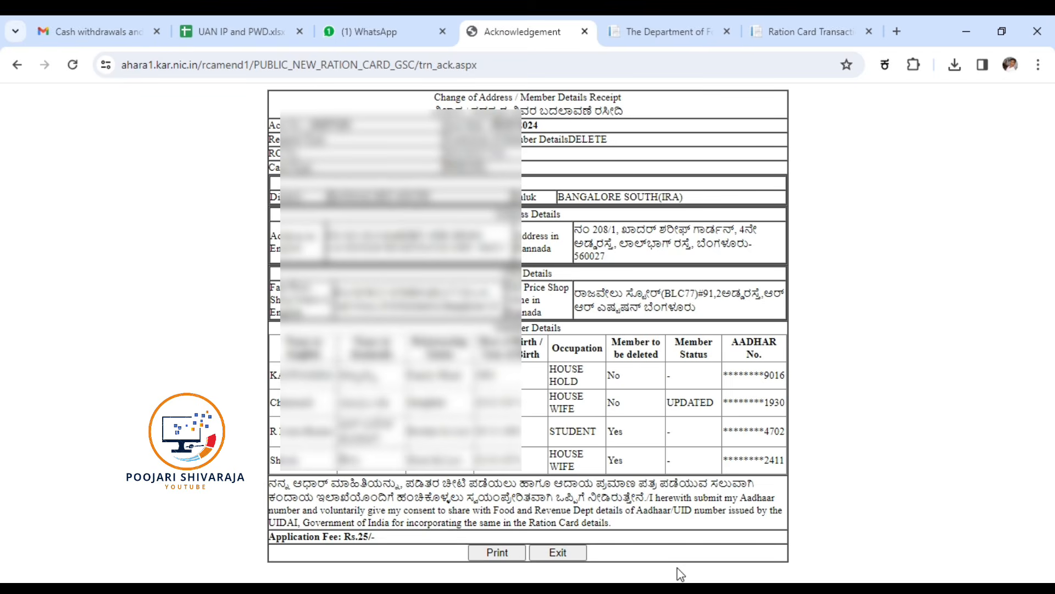
- Bring up the acknowledgement receipt's print preview with Save as PDF as the destination
{"action": "key", "text": "ctrl+p"}
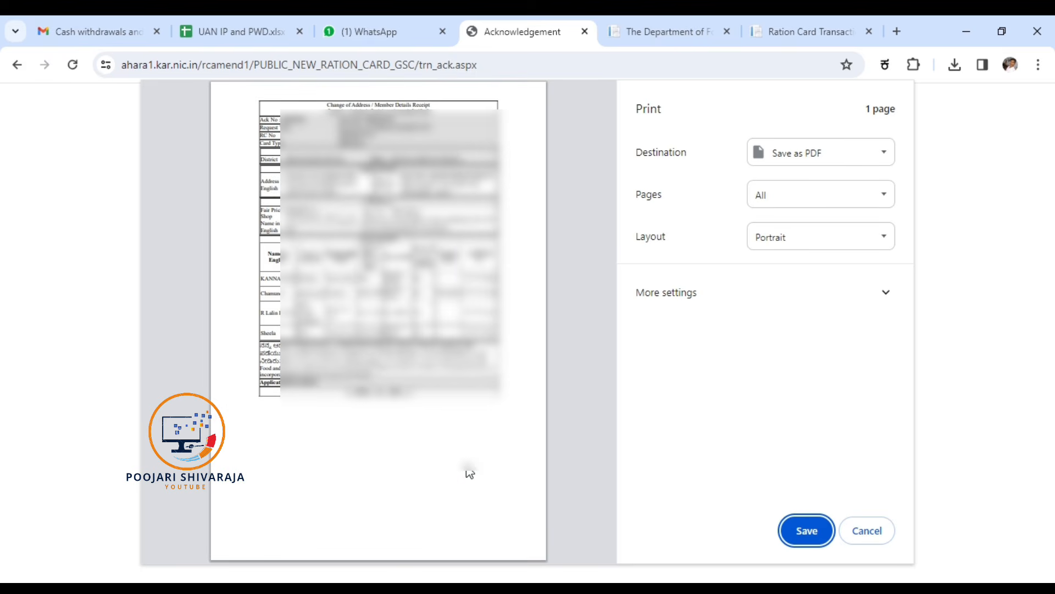
- Save the receipt PDF to Downloads, named with the member's name followed by 'RC Correction'
{"action": "left_click", "coordinate": [817, 530]}
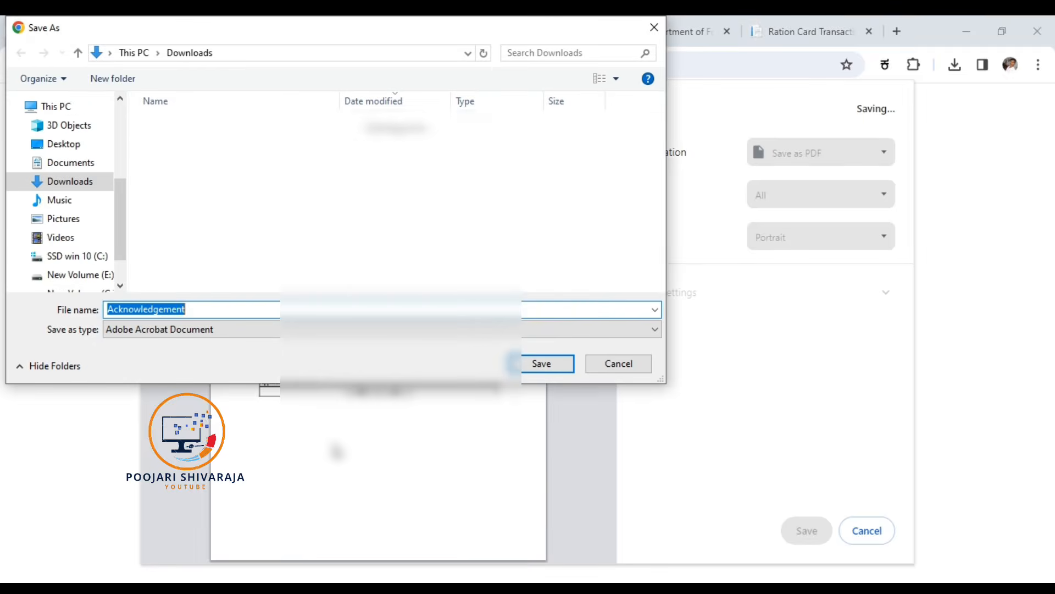
{"action": "type", "text": "Shee"}
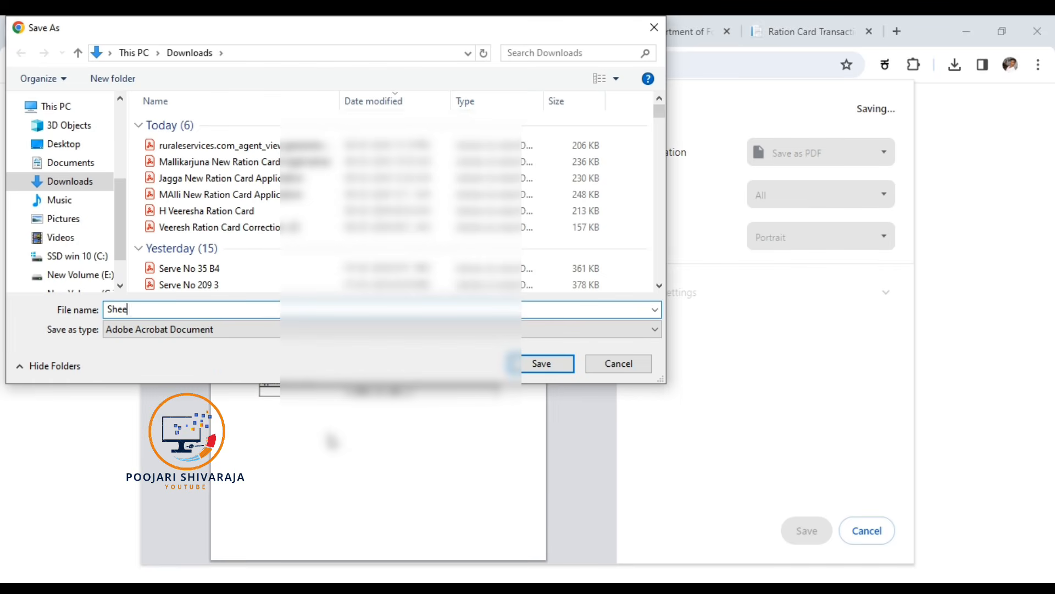
{"action": "type", "text": "la RC Cor"}
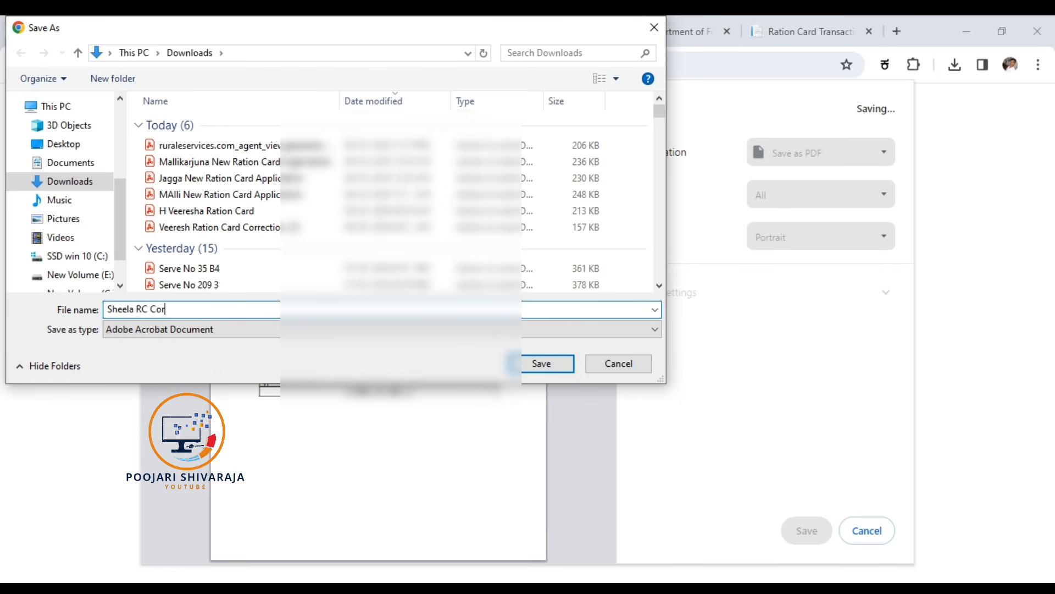
{"action": "type", "text": "rection"}
{"action": "left_click", "coordinate": [532, 364]}
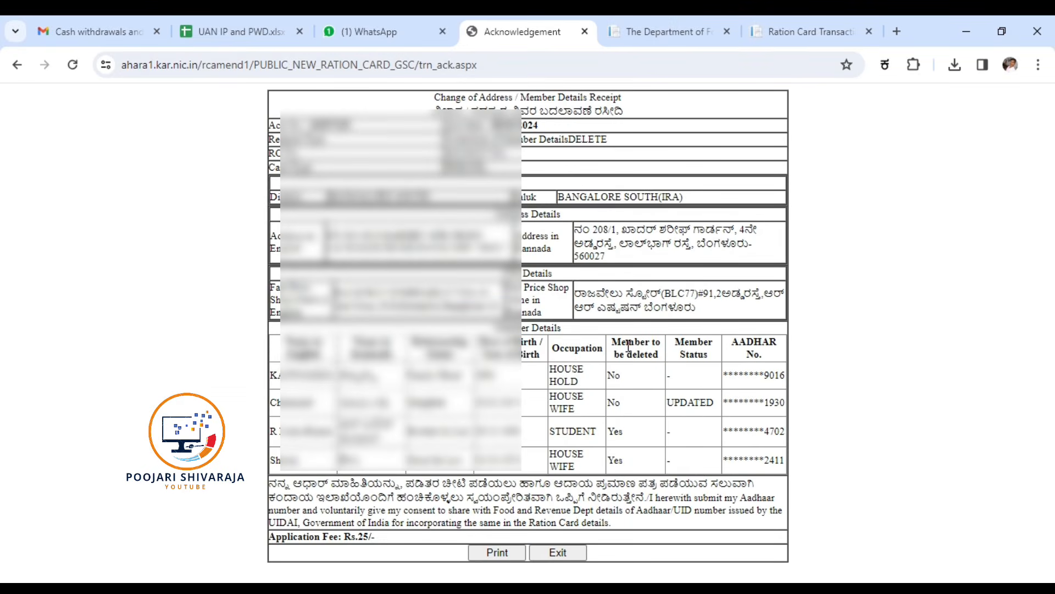